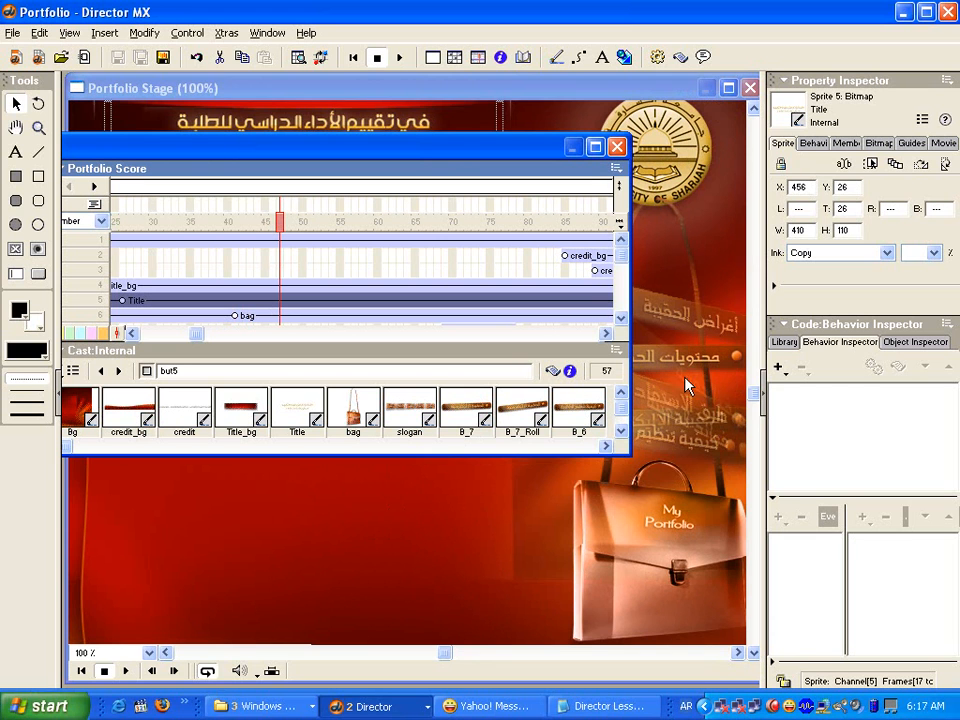
Preview the menu-button animation in the Portfolio movie by scrubbing to about frames 42 and 58, and switch to the running movie.
left_click_drag(281, 229, 241, 226)
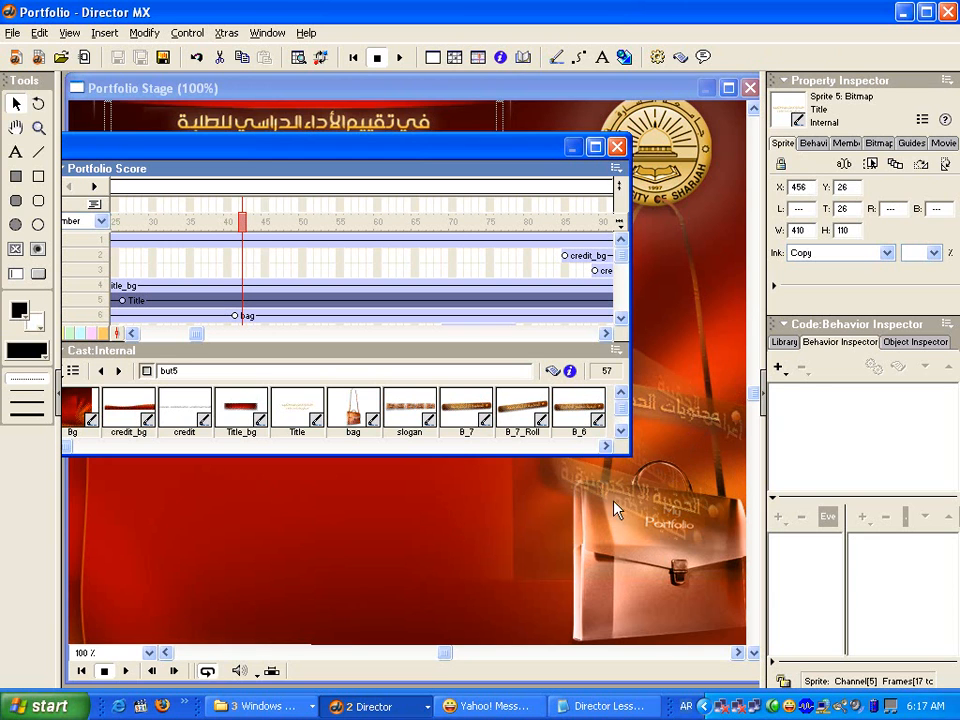
left_click_drag(244, 222, 365, 220)
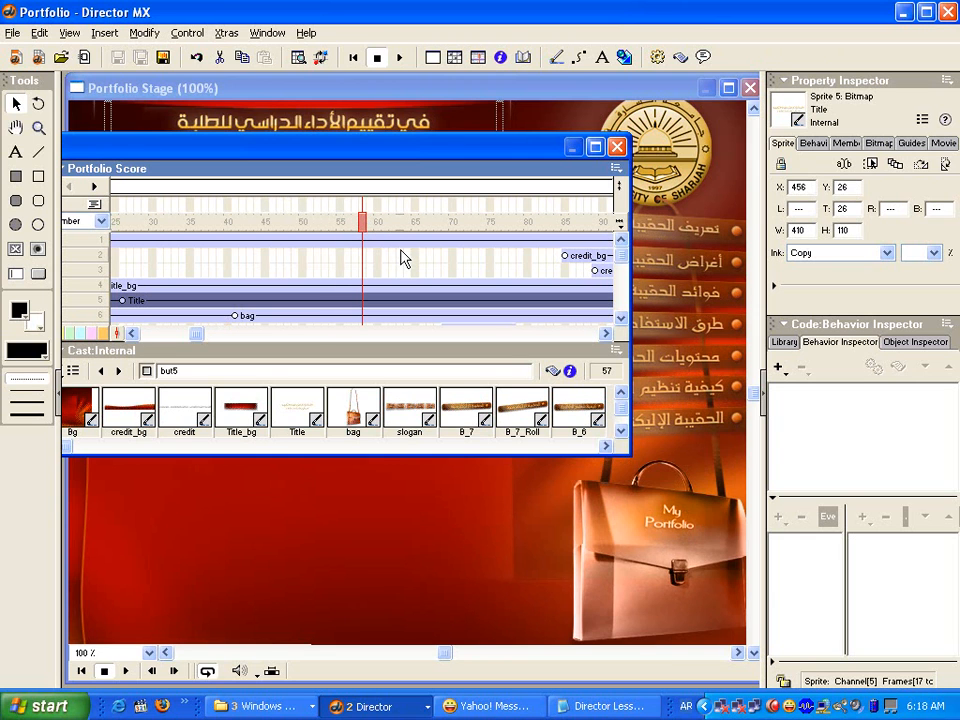
left_click(385, 706)
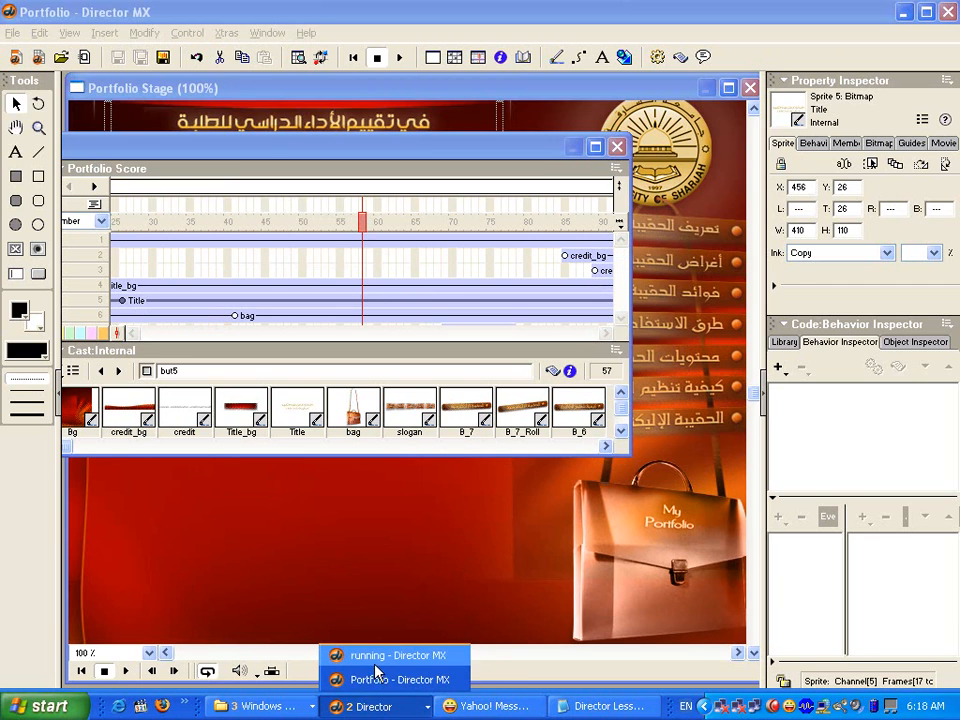
left_click(377, 654)
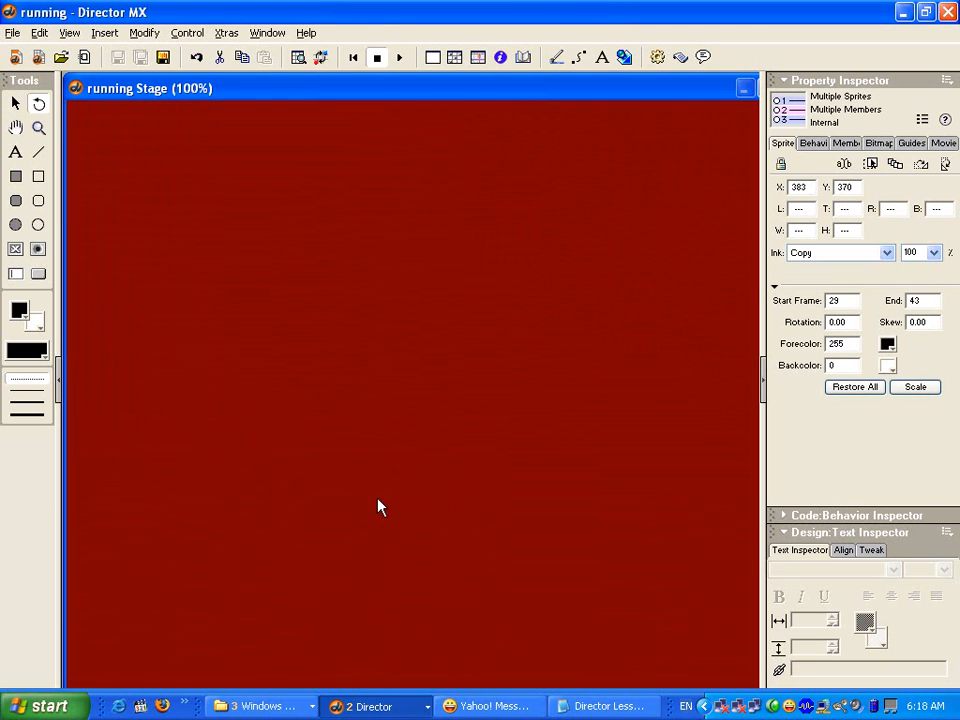
Show the running movie's Score, play it briefly, and scrub the timeline through the title and button sprites up to about frame 32.
key("ctrl+4")
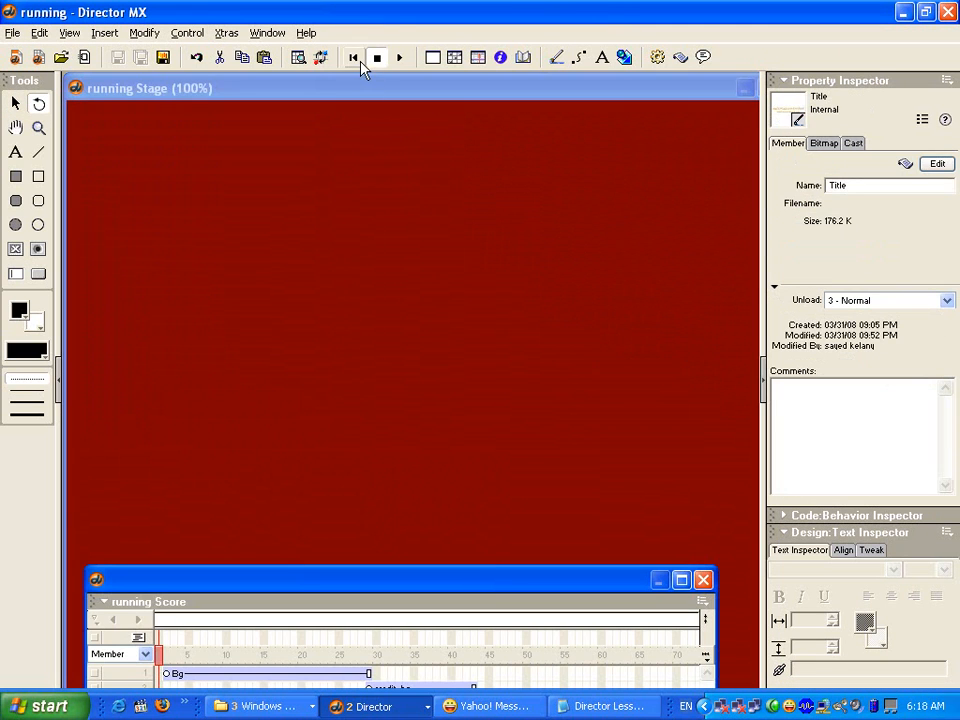
left_click(399, 58)
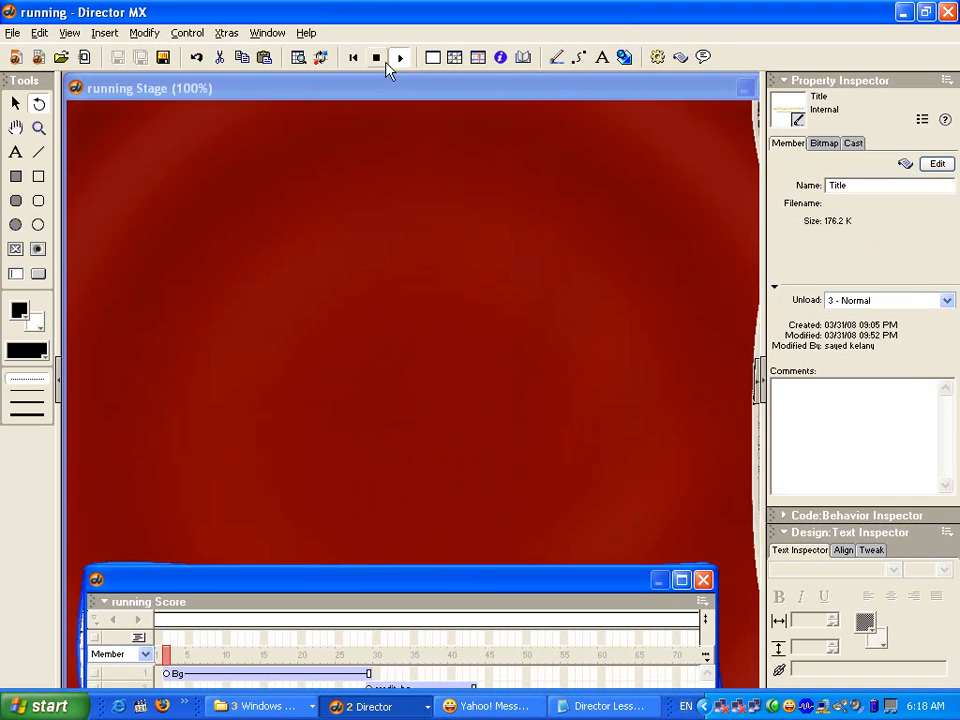
left_click(376, 58)
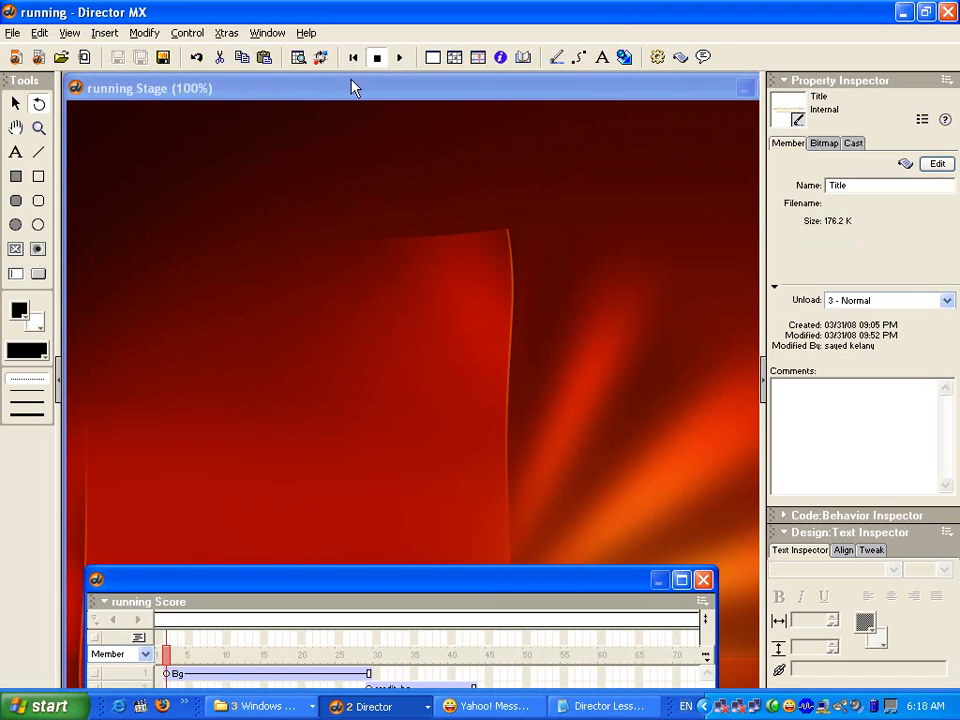
left_click_drag(311, 580, 326, 368)
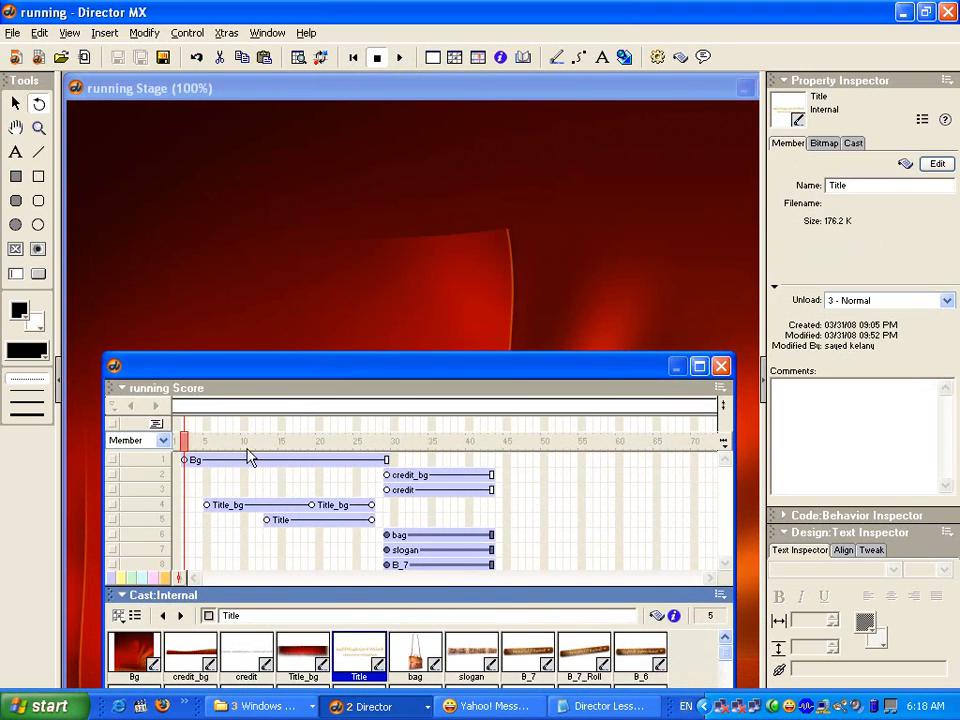
left_click_drag(200, 441, 370, 442)
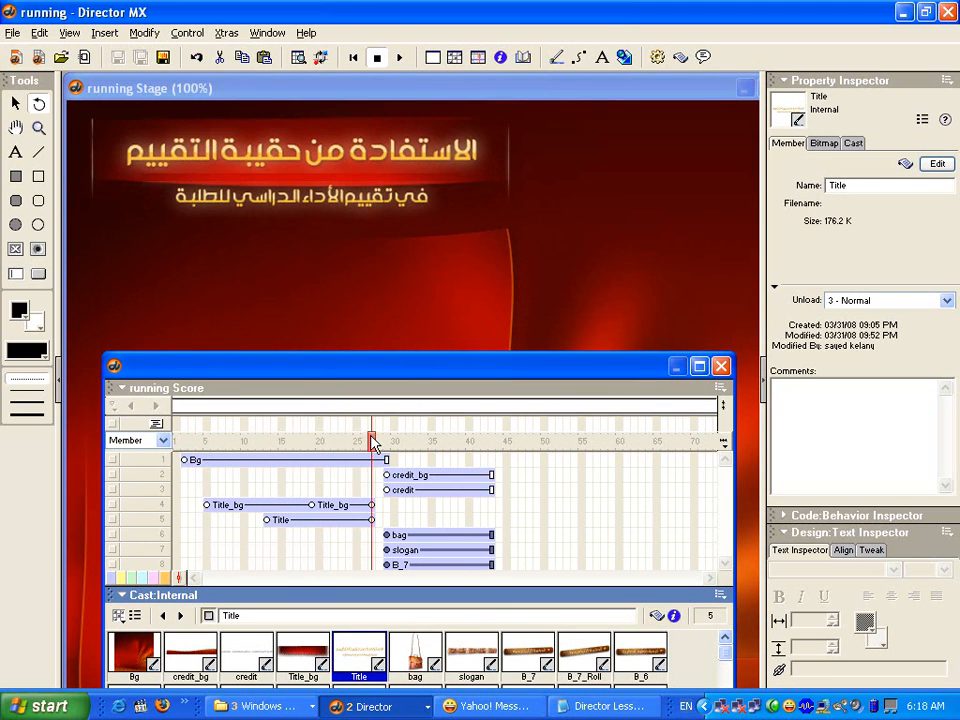
left_click_drag(376, 442, 415, 440)
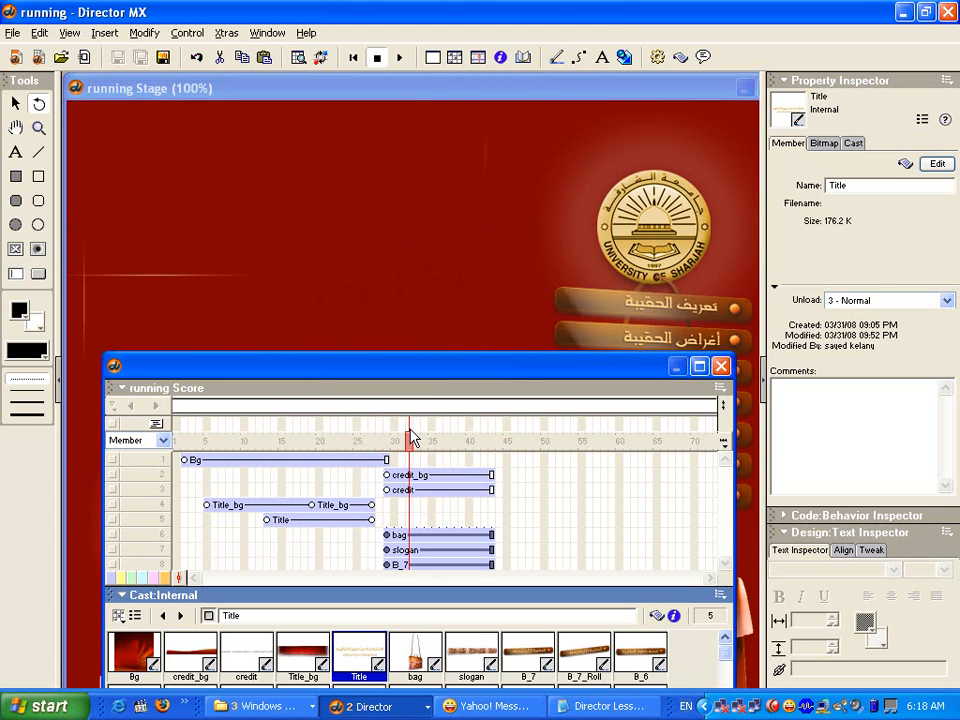
Colour the seven button sprites B_7 to B_1 orange in the Score.
double_click(413, 440)
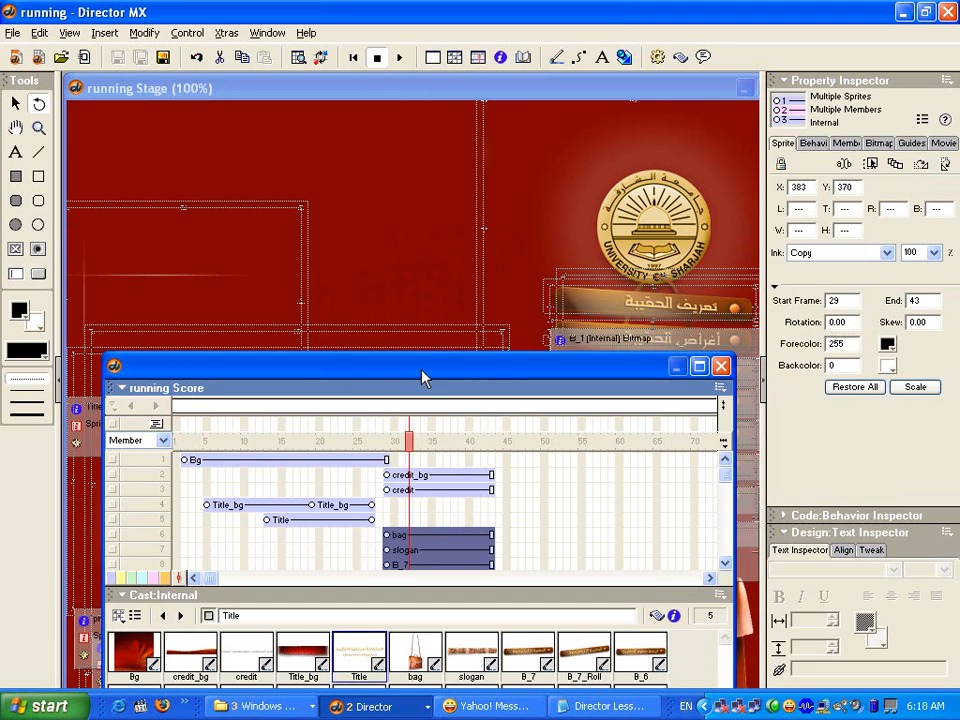
left_click_drag(420, 375, 375, 297)
scroll(377, 467, "down", 4)
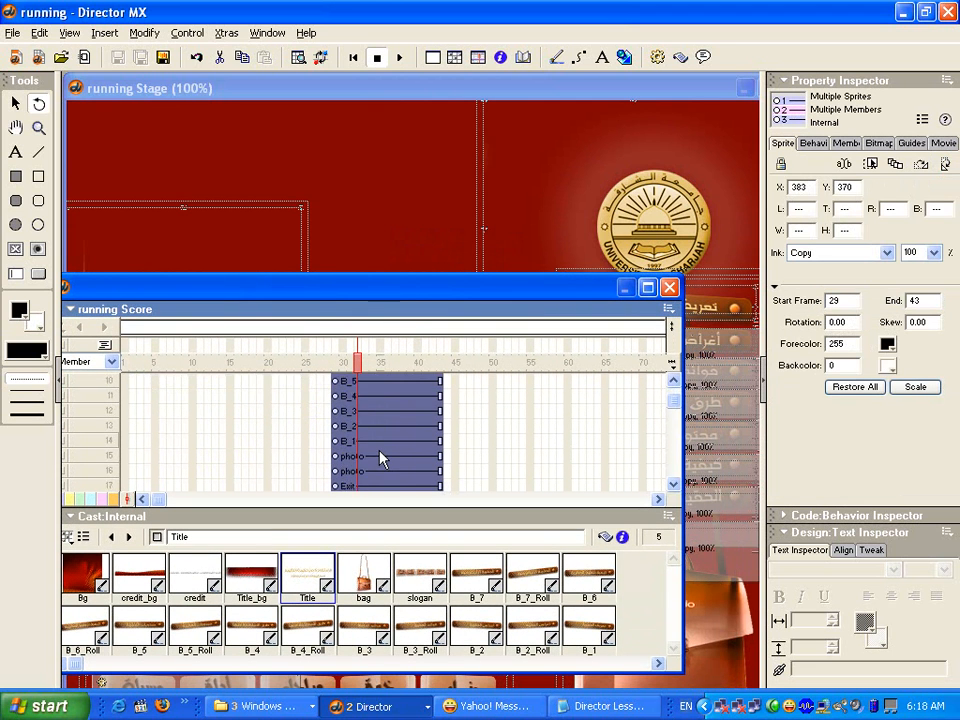
scroll(380, 458, "up", 2)
left_click(462, 412)
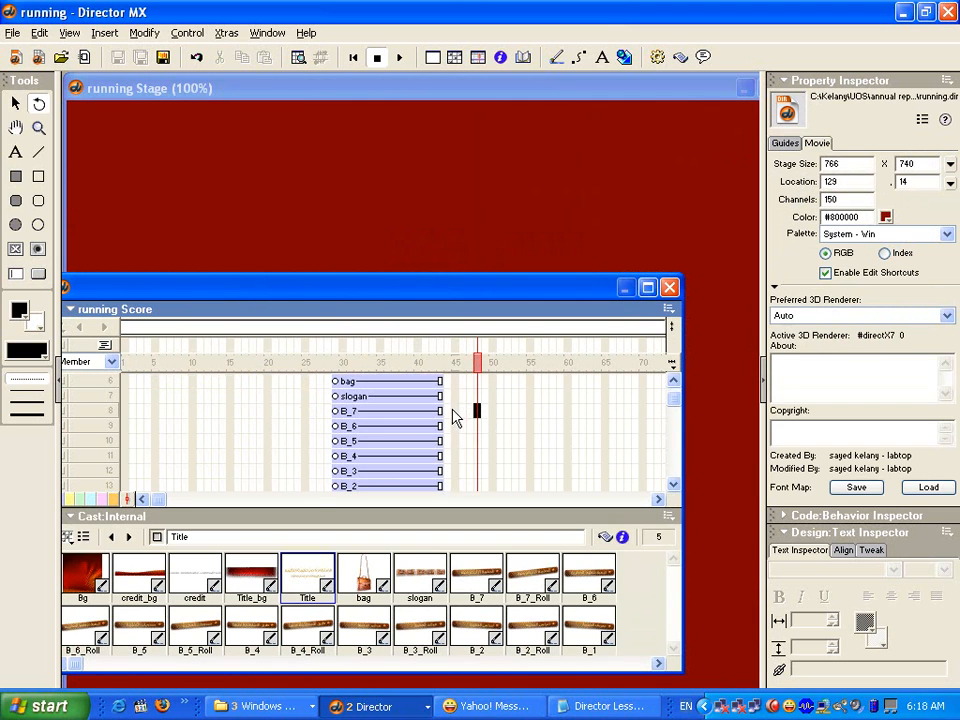
left_click_drag(457, 406, 347, 466)
scroll(380, 469, "down", 1)
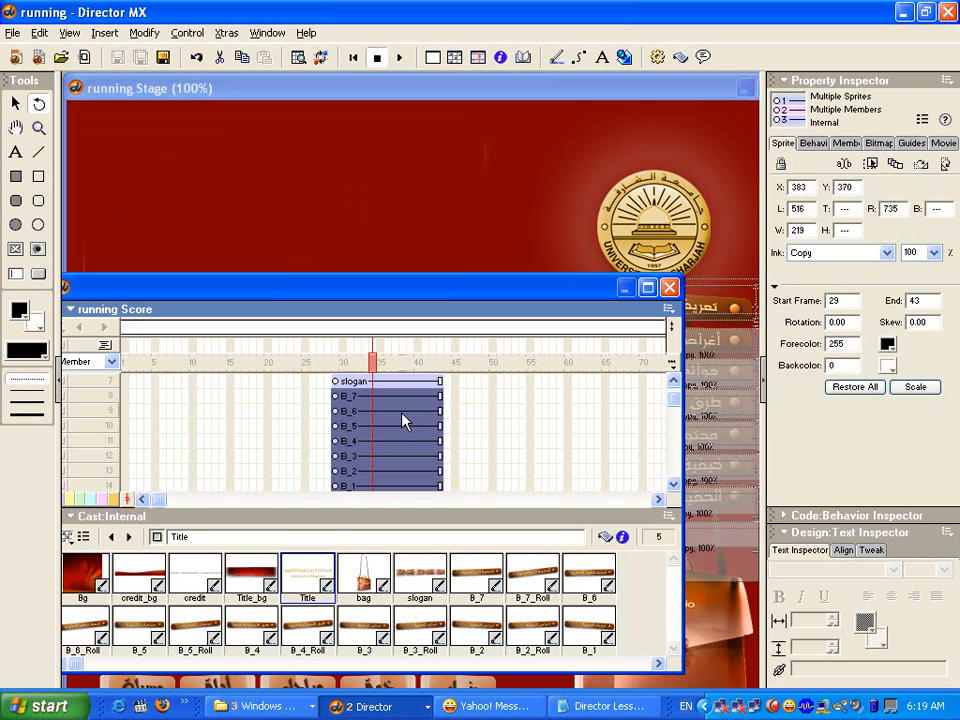
left_click(114, 499)
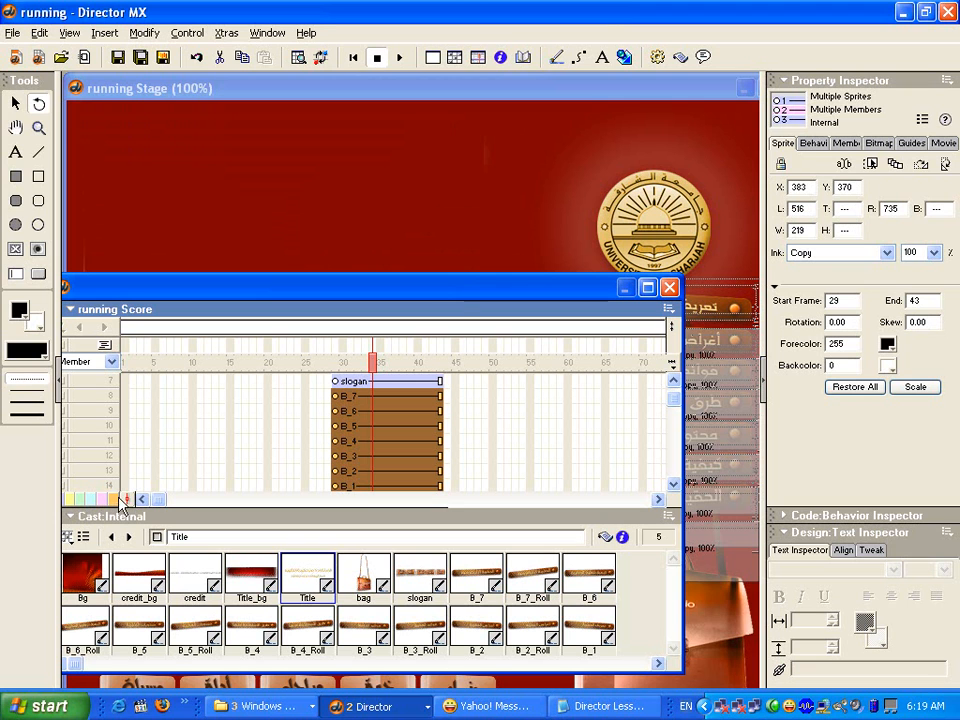
left_click(477, 396)
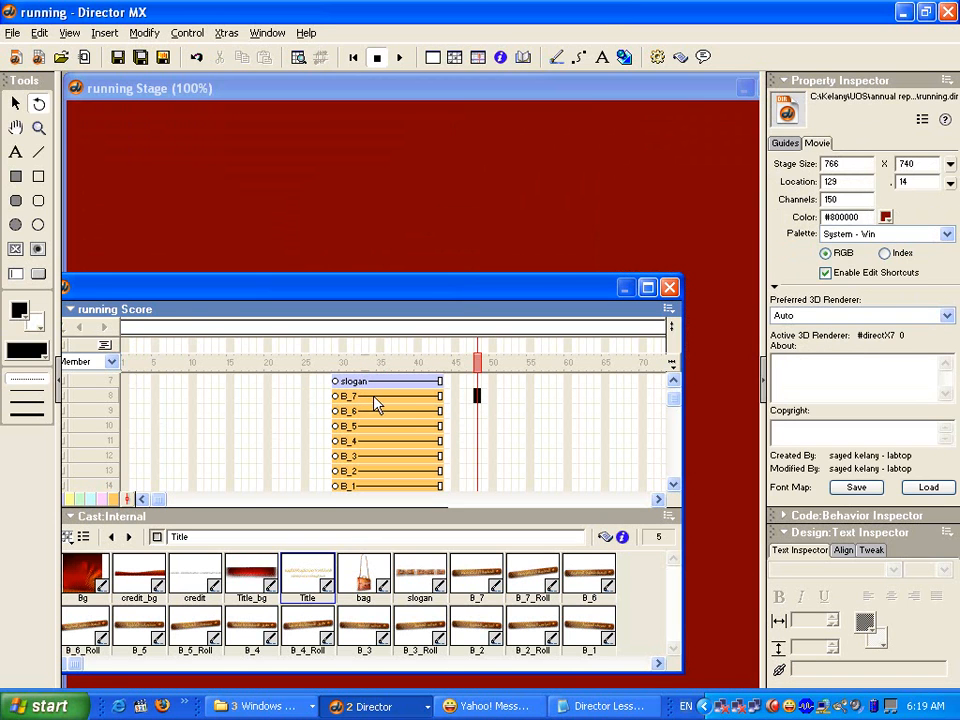
Insert end keyframes at frame 43 for all seven button sprites, B_7 to B_1.
left_click(455, 398)
left_click_drag(455, 402, 375, 482)
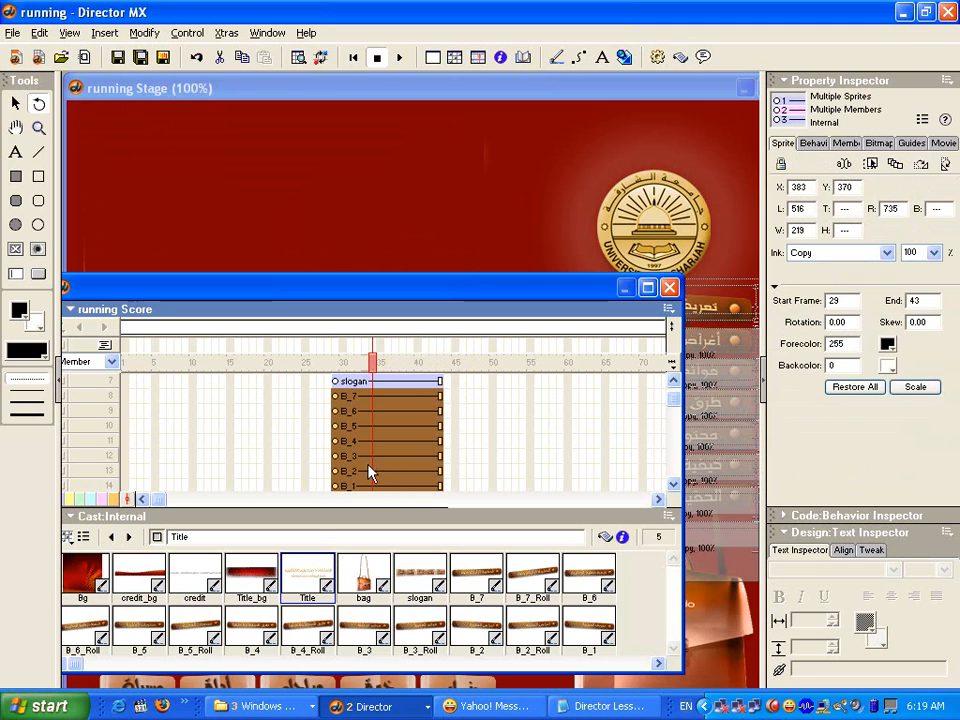
left_click(440, 401)
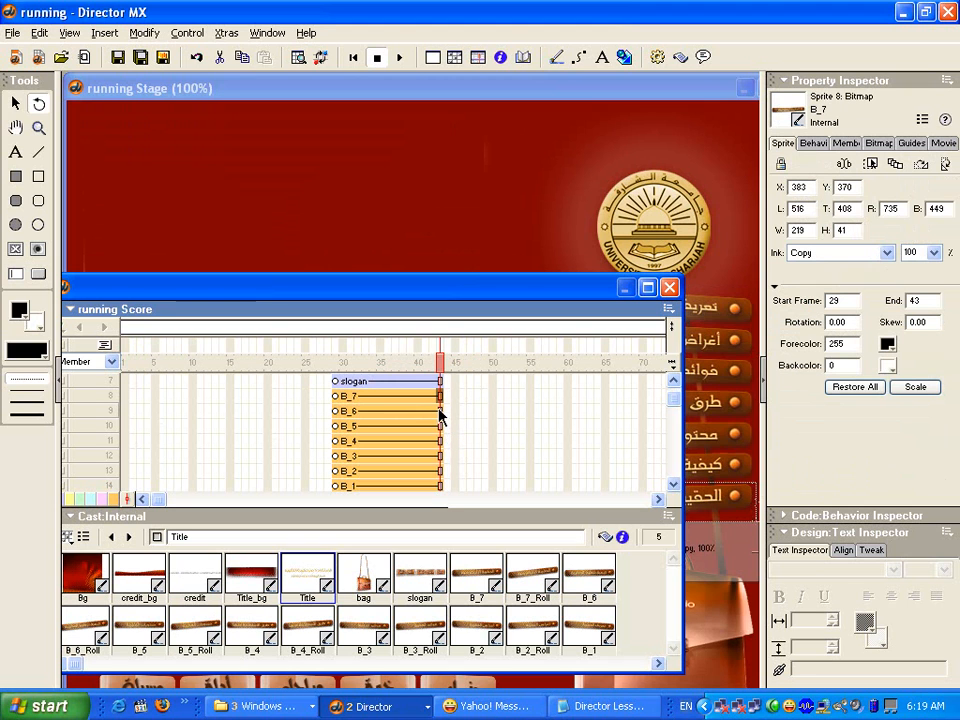
left_click(440, 411, "ctrl")
left_click(440, 426, "ctrl")
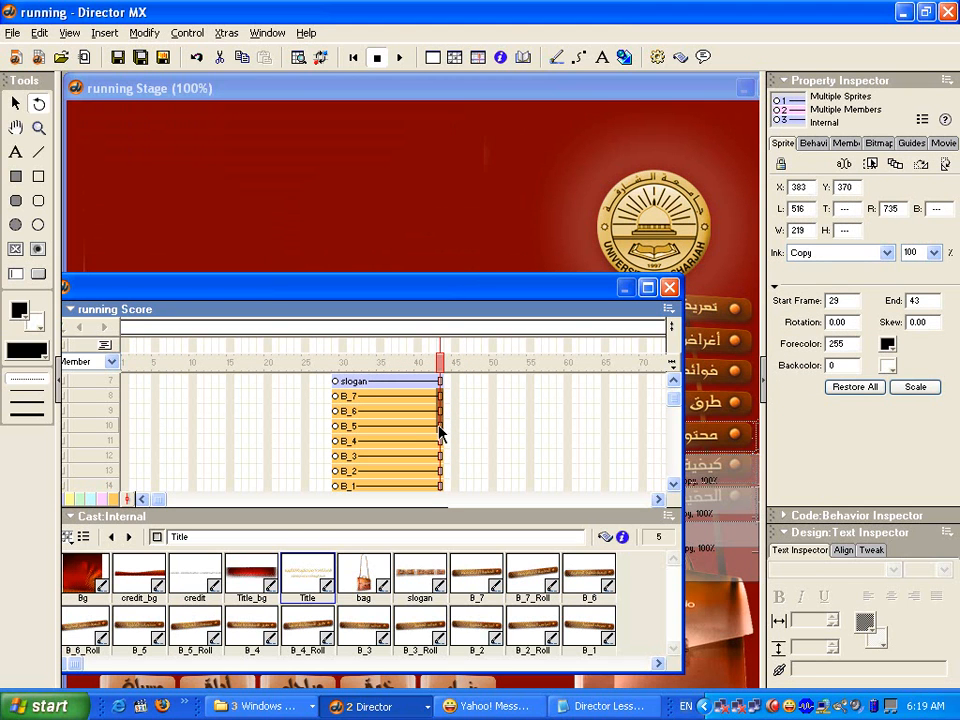
left_click(440, 443, "ctrl")
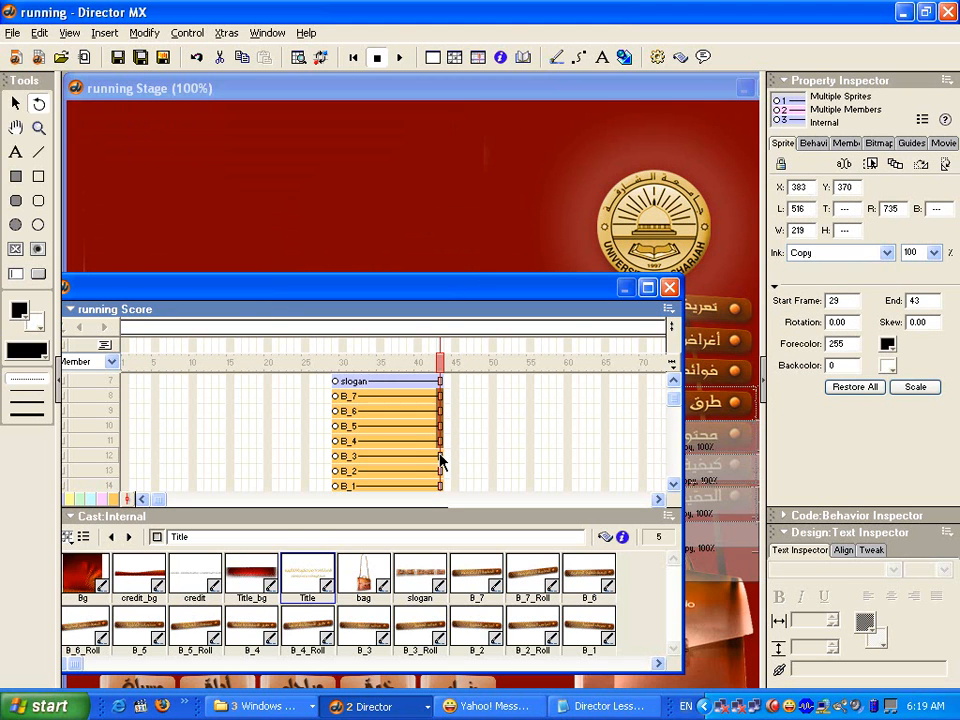
left_click(440, 458, "ctrl")
left_click(440, 472, "ctrl")
left_click(440, 487, "ctrl")
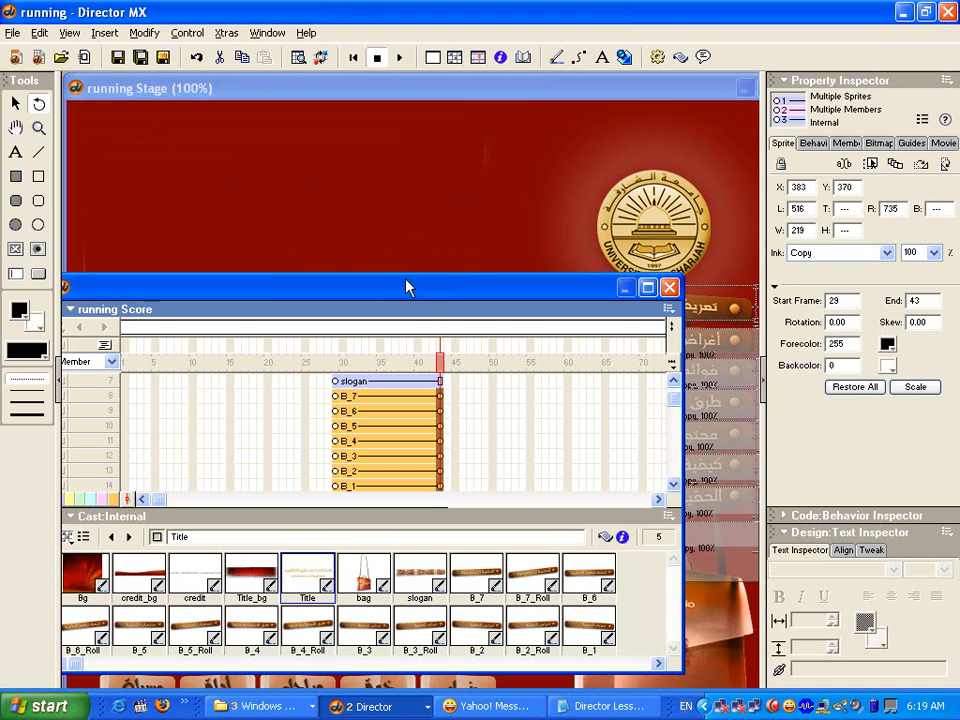
Rotate the frame 29 start keyframes of sprites B_7 to B_1 together to 75.40 degrees, swinging the buttons down beside the bag.
left_click_drag(407, 272, 410, 230)
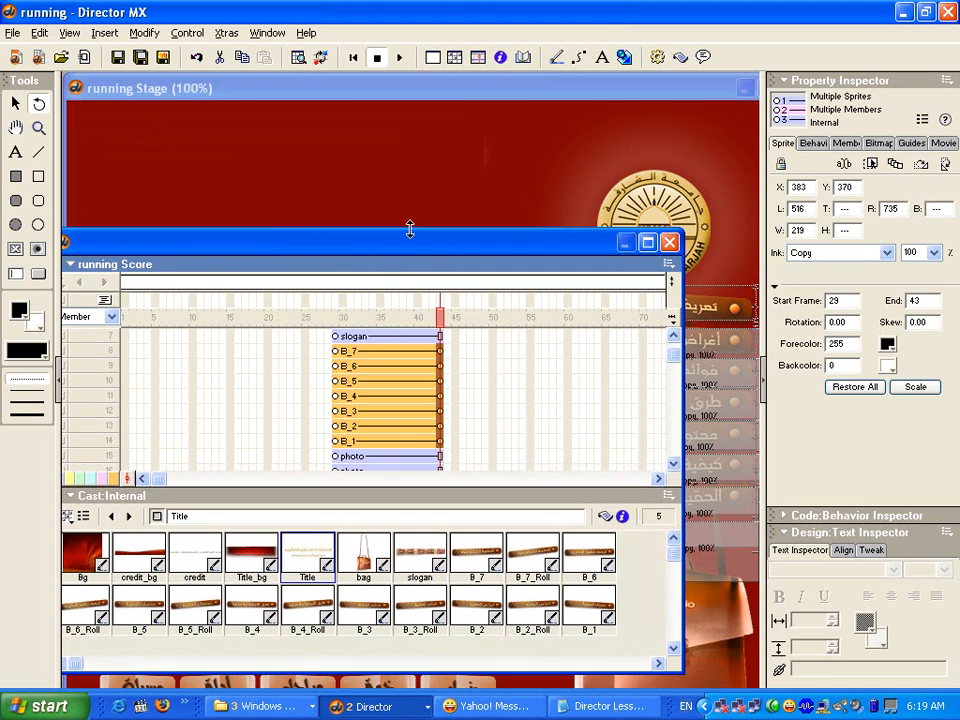
left_click(338, 352)
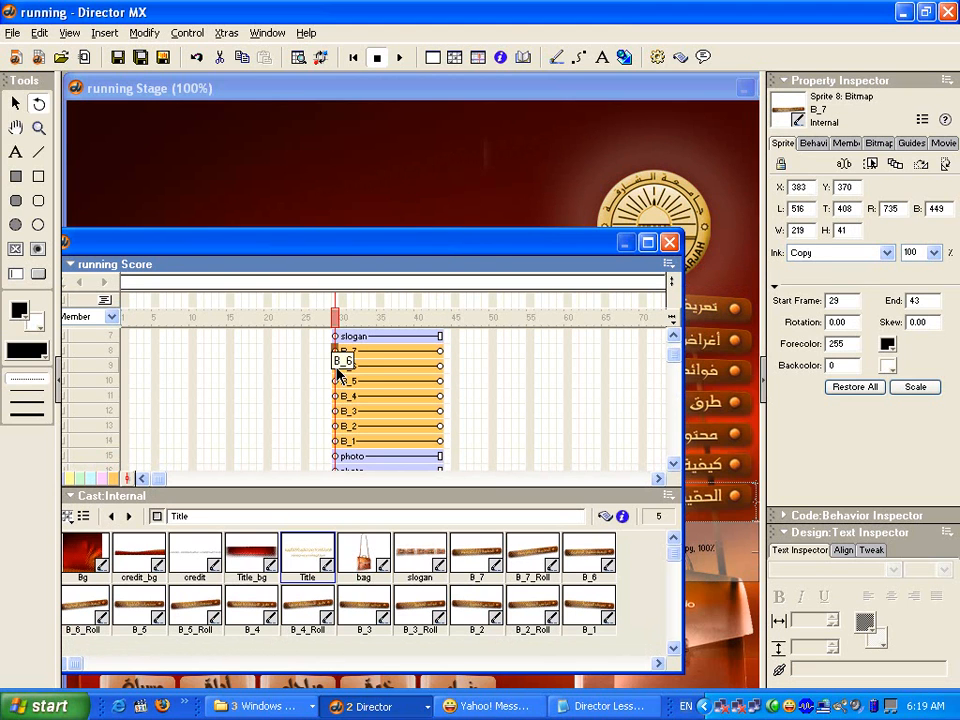
left_click(338, 366, "shift")
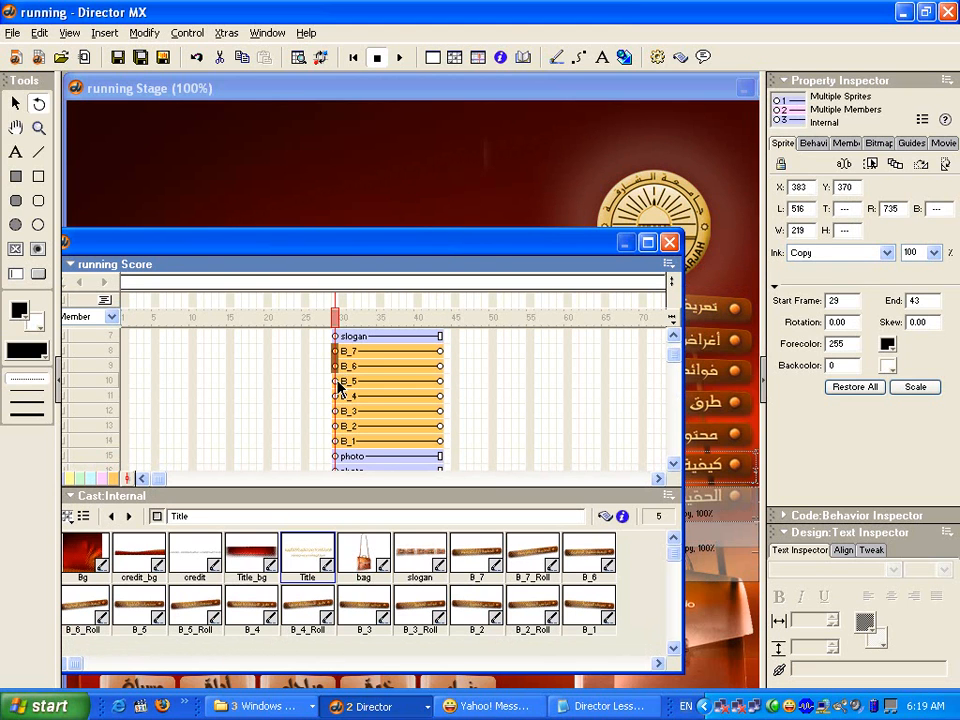
left_click(340, 382, "shift")
left_click(338, 398, "shift")
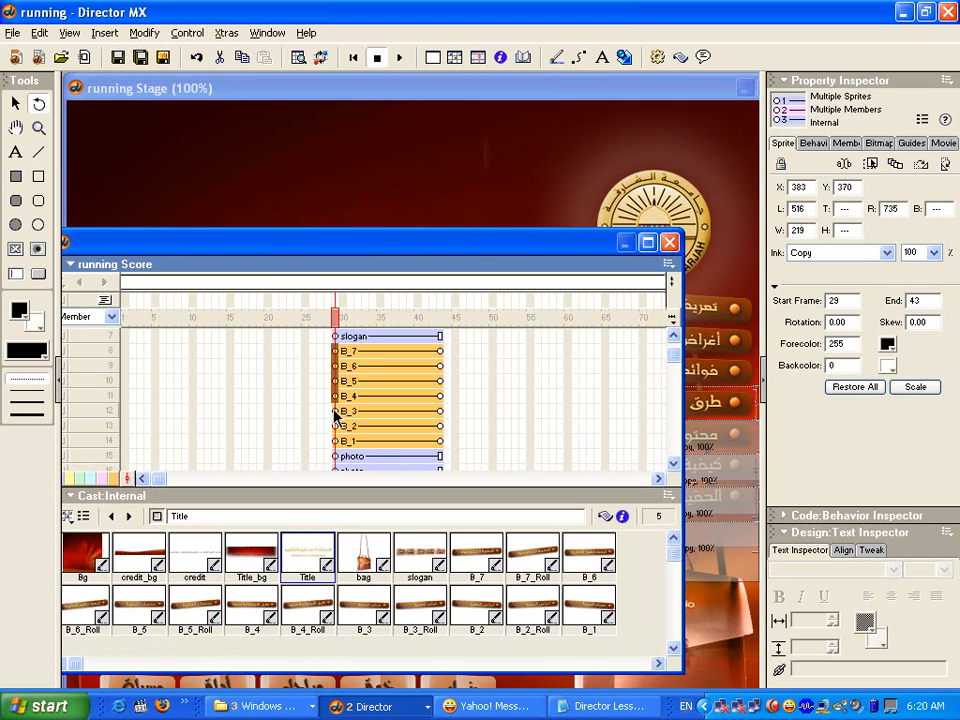
left_click(337, 412, "shift")
left_click(336, 428, "ctrl")
left_click(336, 442, "ctrl")
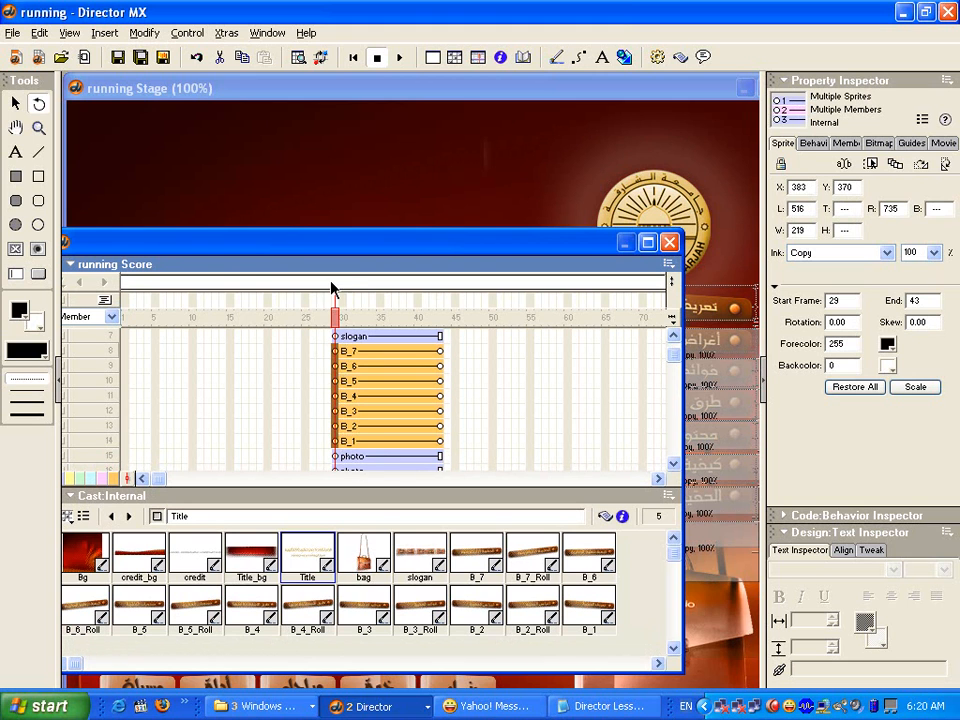
left_click_drag(380, 250, 231, 148)
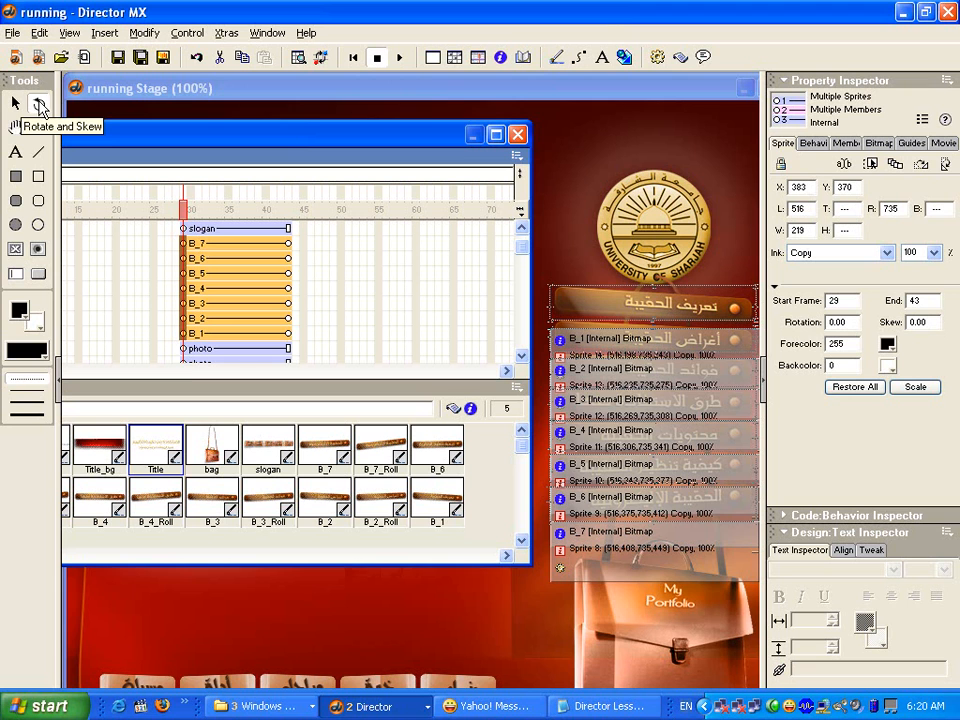
left_click(40, 106)
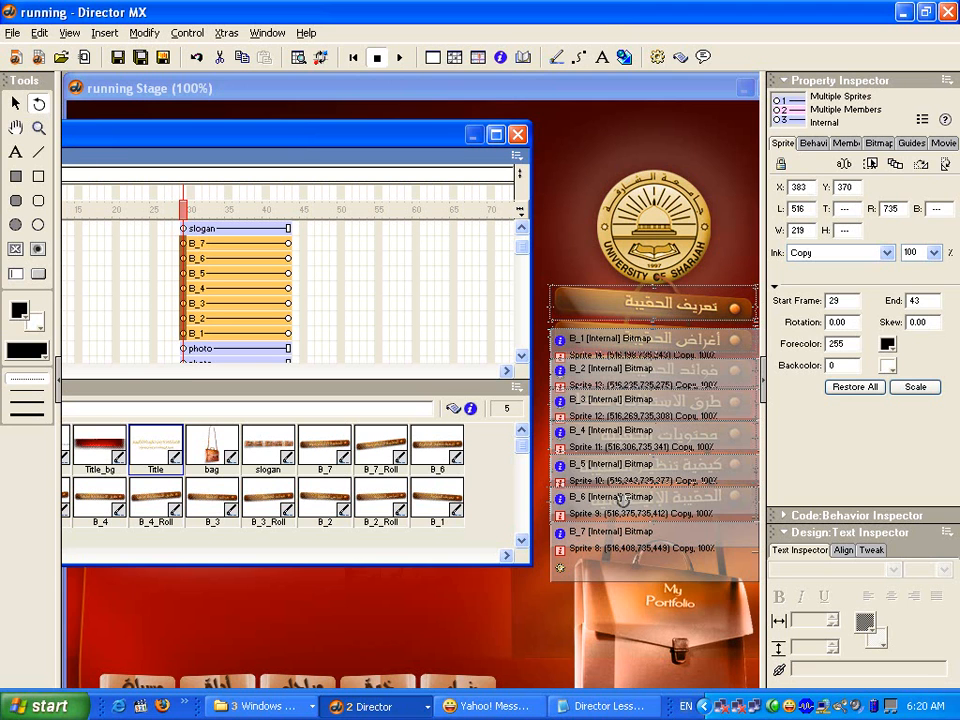
left_click_drag(626, 497, 426, 562)
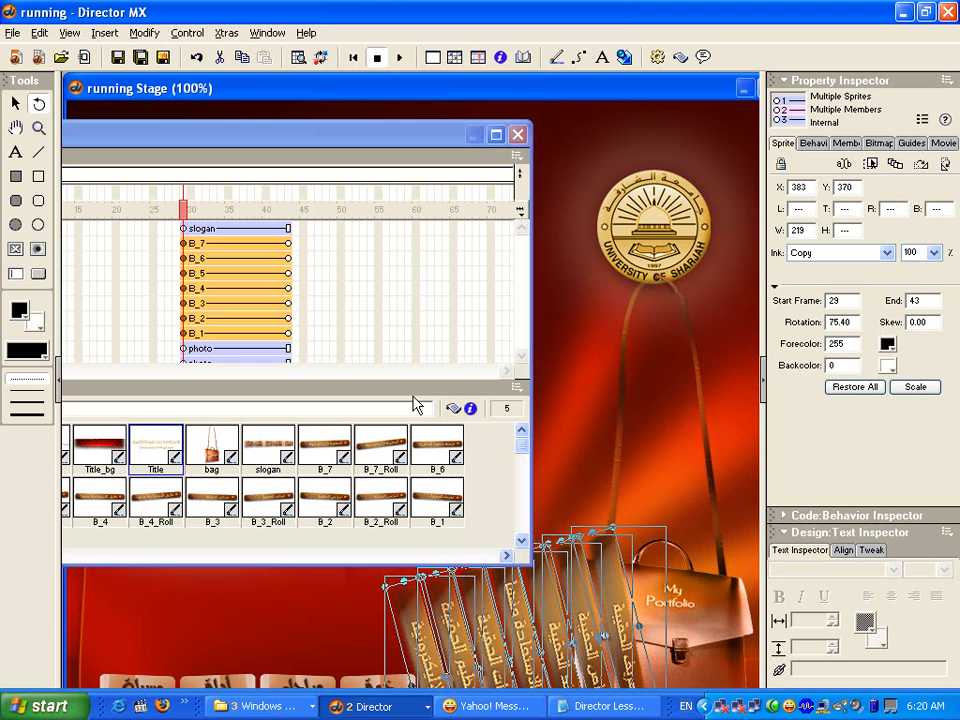
Set the blend of the seven buttons' frame 29 keyframes to 0% so they fade in.
left_click(190, 210)
mouse_move(192, 213)
left_mouse_down()
mouse_move(266, 208)
mouse_move(176, 208)
mouse_move(281, 207)
mouse_move(196, 218)
mouse_move(183, 210)
left_mouse_up()
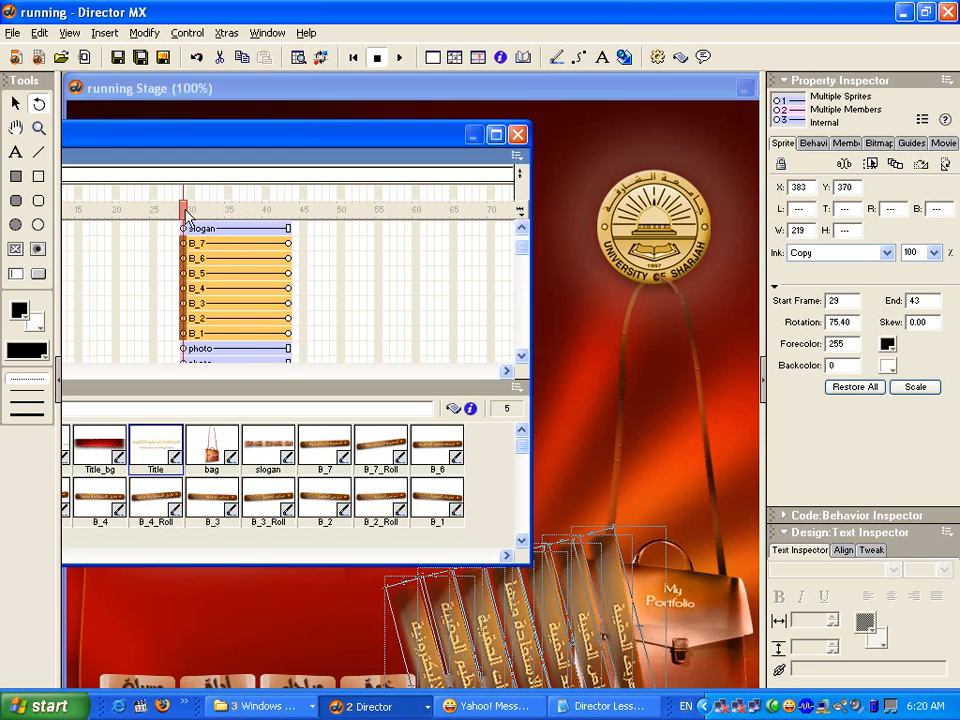
left_click(935, 255)
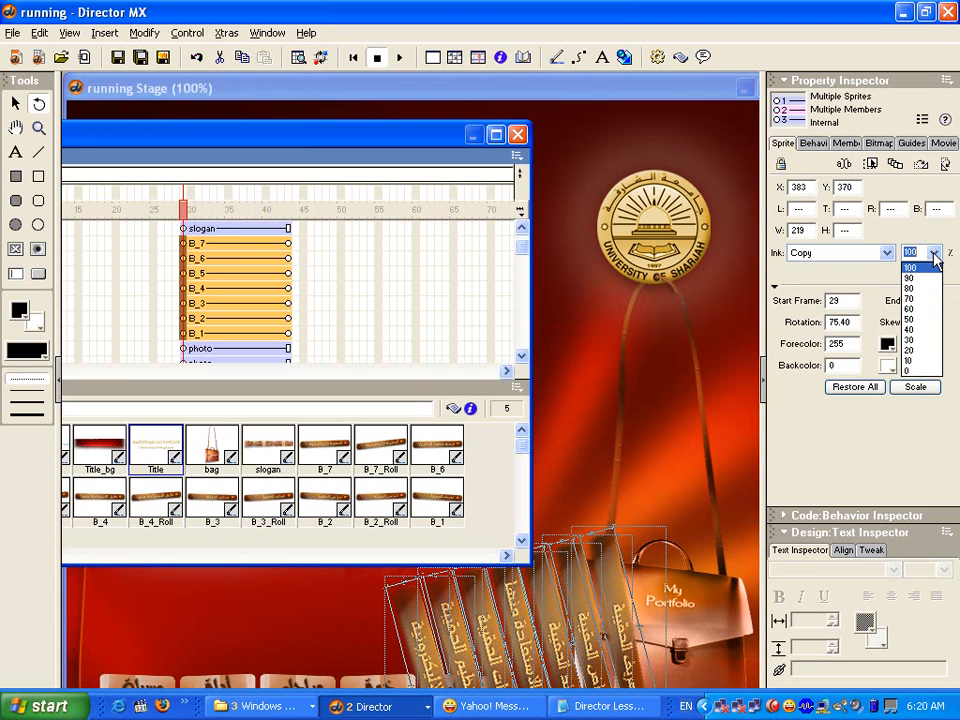
left_click(932, 373)
mouse_move(188, 214)
left_mouse_down()
mouse_move(281, 212)
mouse_move(191, 219)
left_mouse_up()
left_click_drag(190, 217, 187, 217)
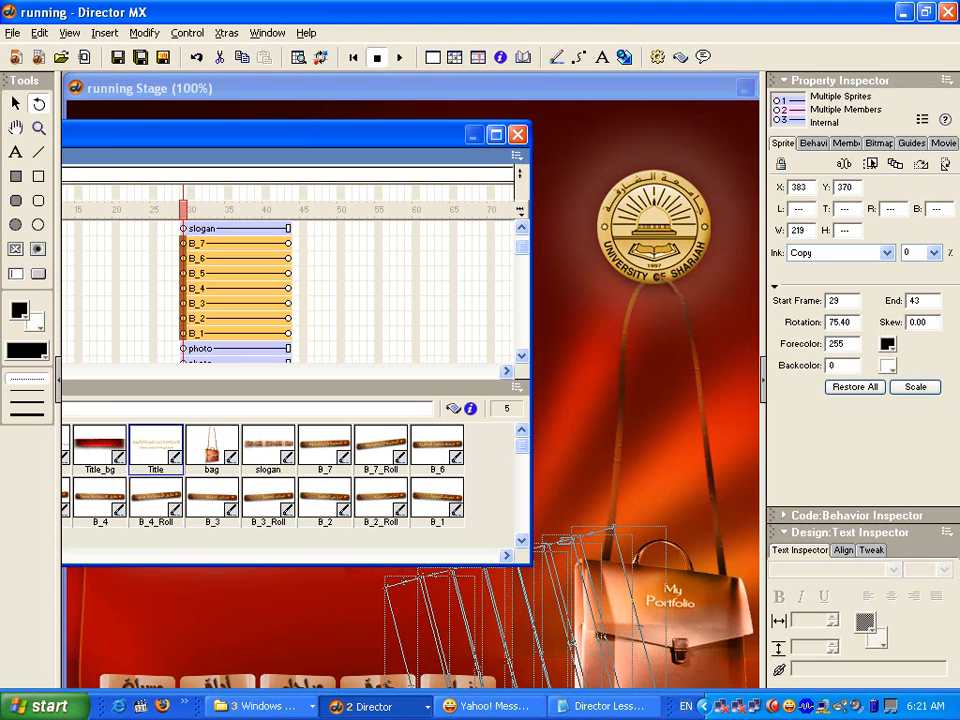
Skew the seven transparent buttons at frame 29 outward over the lower stage, and scrub the frames to preview their motion.
left_click_drag(602, 636, 454, 598)
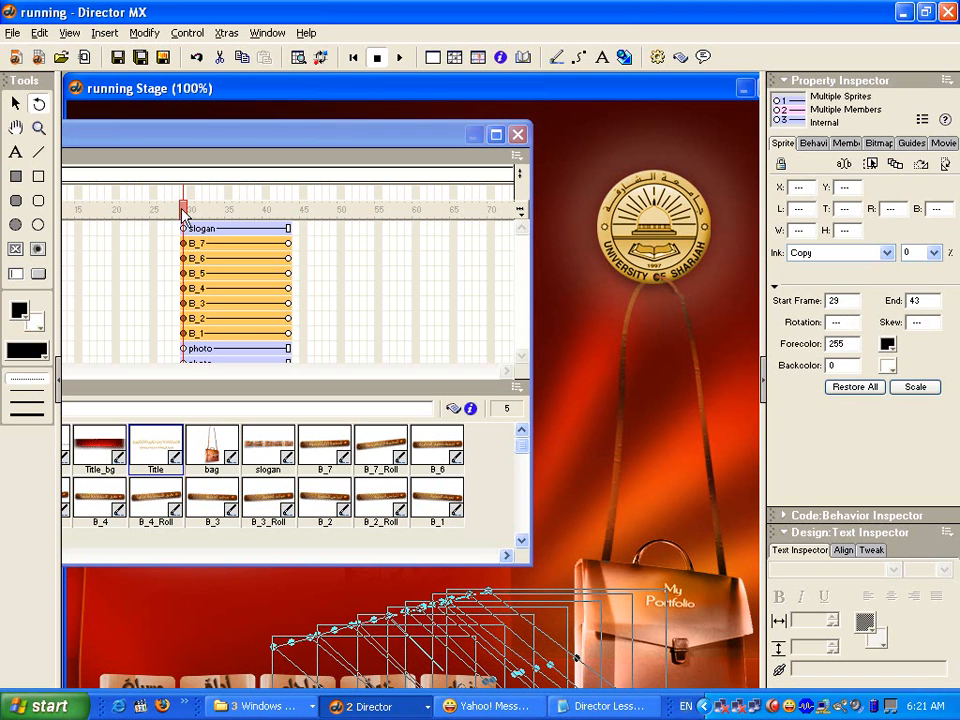
left_click_drag(186, 214, 240, 235)
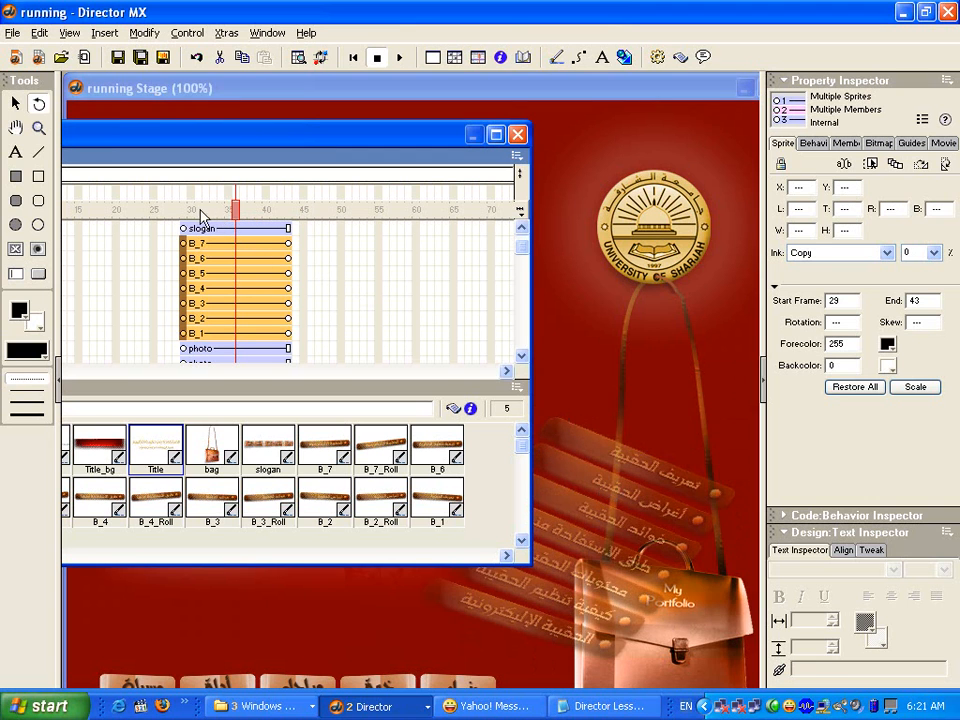
left_click(185, 211)
left_click(212, 258)
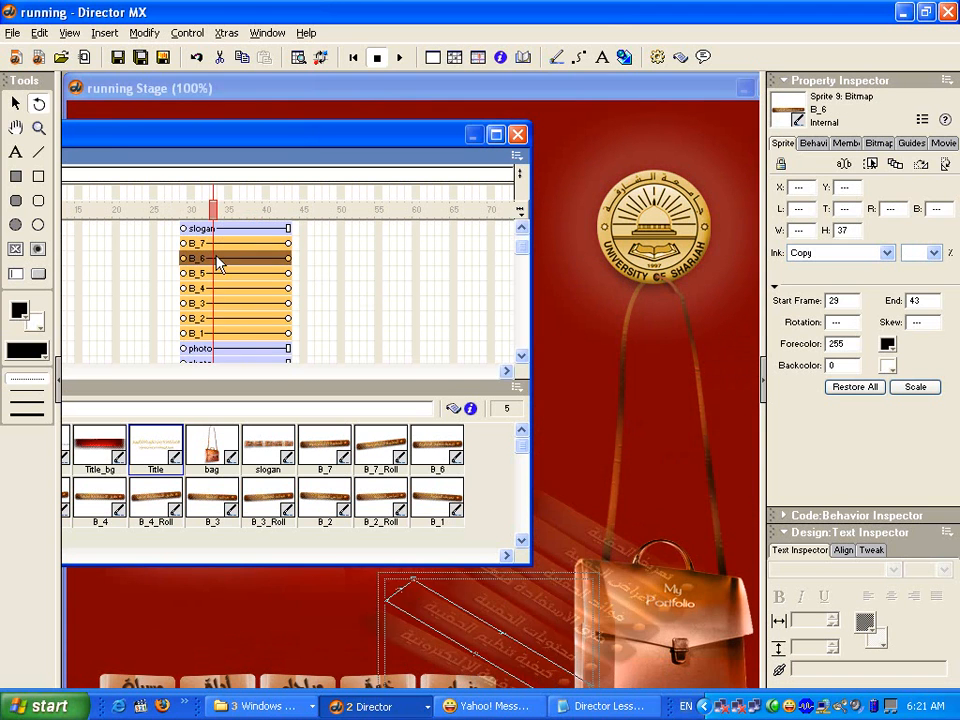
Stagger the button sprites to start at frames 28 (B_7), 33 (B_6), 31 (B_5), 27 (B_4), 36 (B_3), 29 (B_2) and 34 (B_1).
left_click_drag(212, 262, 283, 338)
left_click(207, 290)
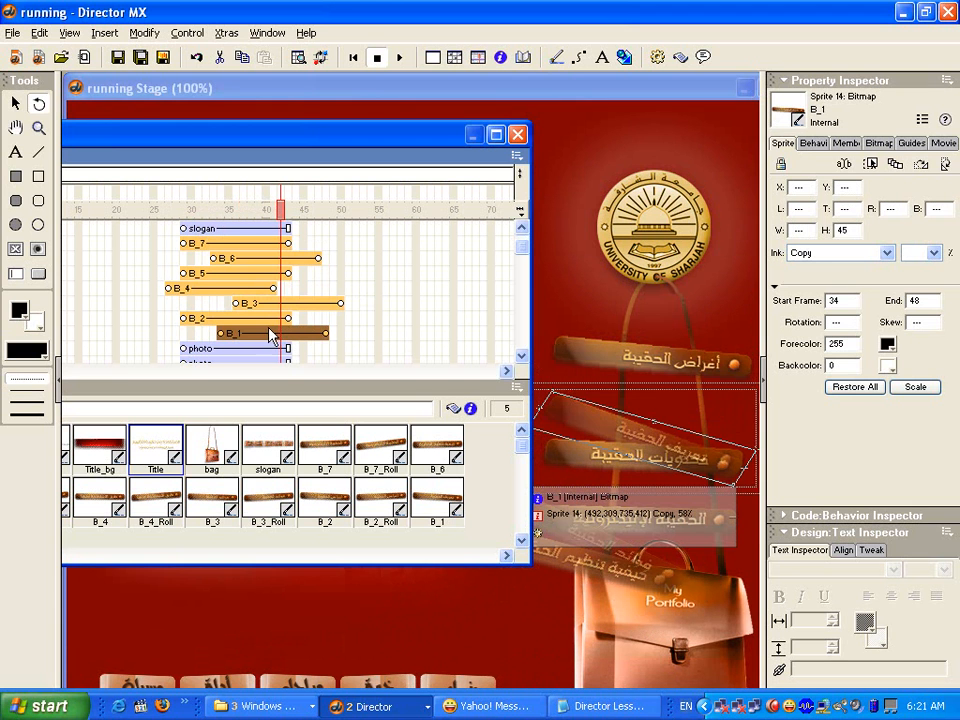
left_click_drag(238, 279, 340, 212)
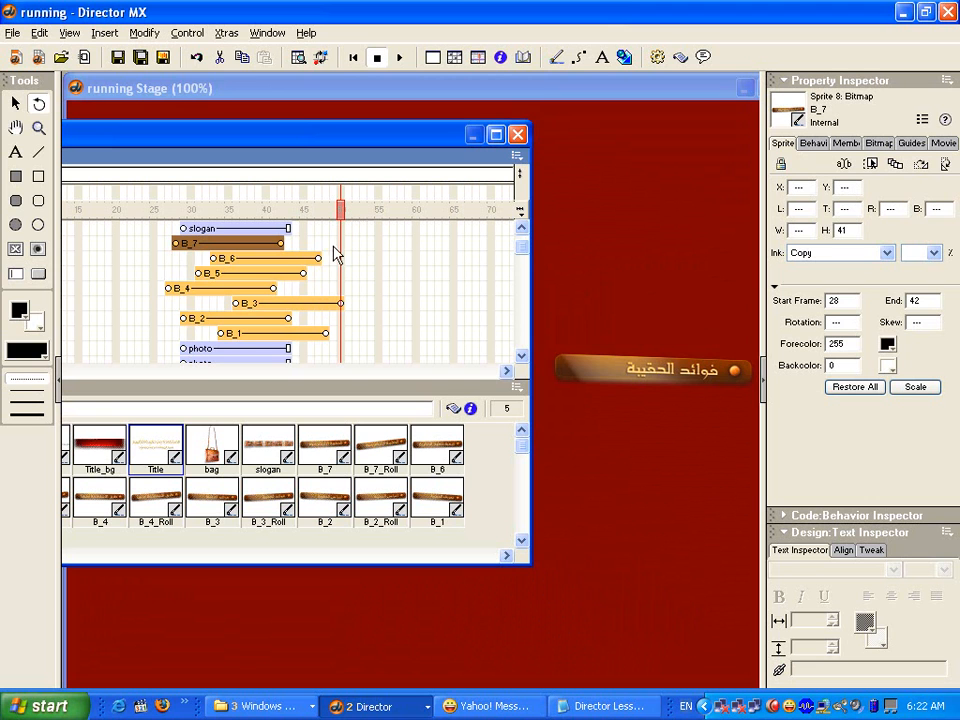
Copy the end keyframes of every button sprite except B_3 to frame 50, keeping the existing keyframes in place, and scrub to check.
left_click(283, 246)
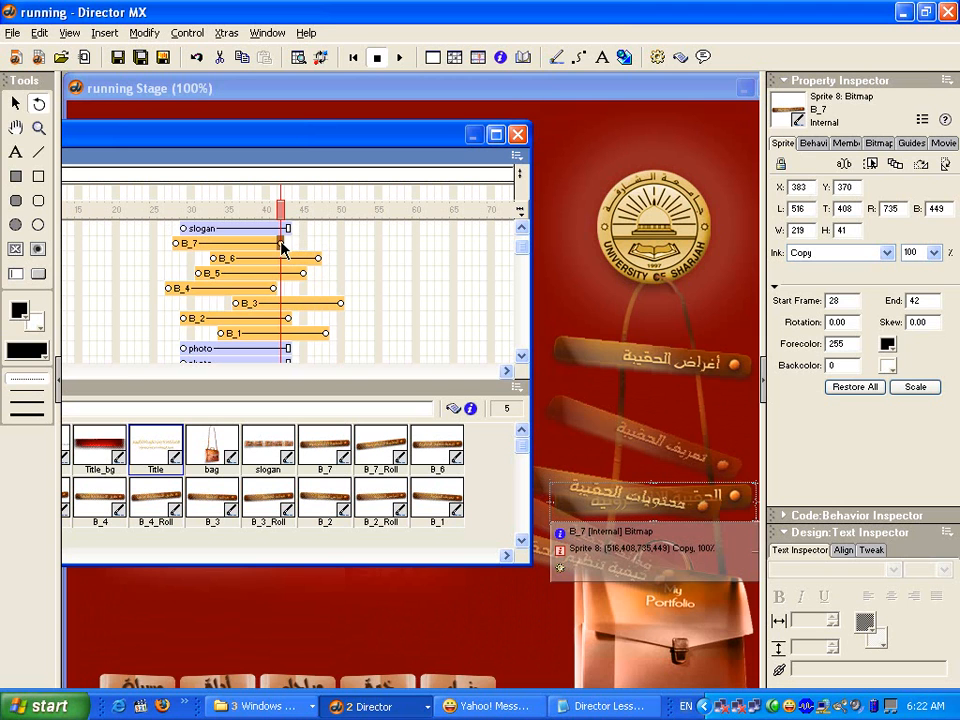
mouse_move(283, 246)
left_mouse_down()
mouse_move(343, 246)
mouse_move(328, 272)
mouse_move(341, 273)
left_mouse_up()
left_click_drag(275, 289, 341, 289)
mouse_move(289, 318)
left_mouse_down()
mouse_move(341, 318)
mouse_move(340, 333)
left_mouse_up()
left_click(332, 334)
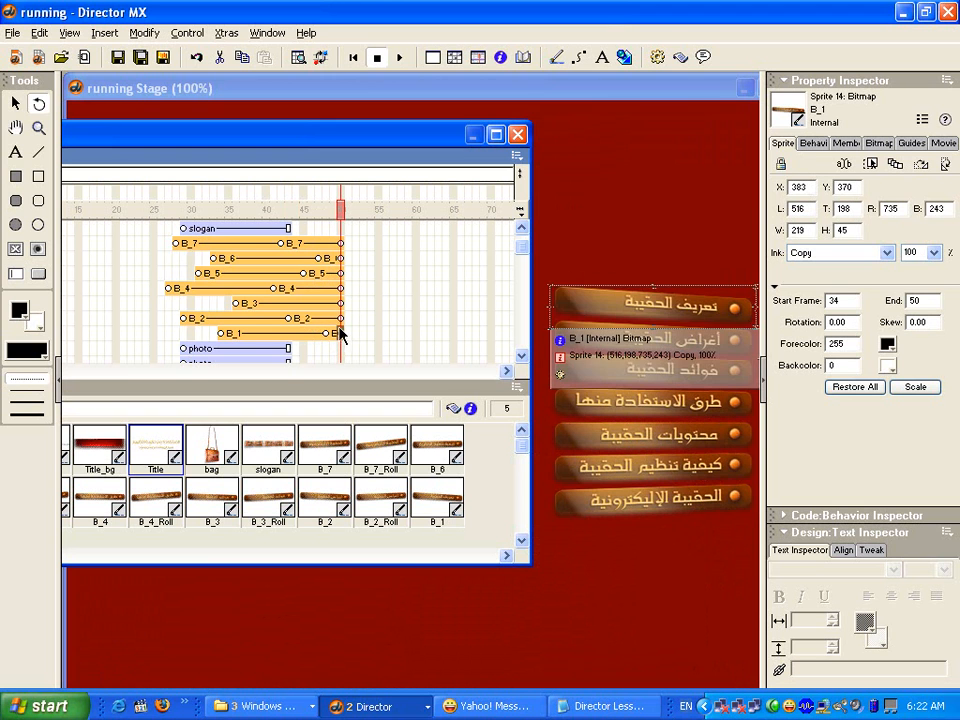
left_click_drag(257, 213, 343, 218)
Extend the Bg sprite in channel 1 to end at frame 50, together with the buttons.
scroll(390, 300, "up", 2)
scroll(384, 272, "up", 1)
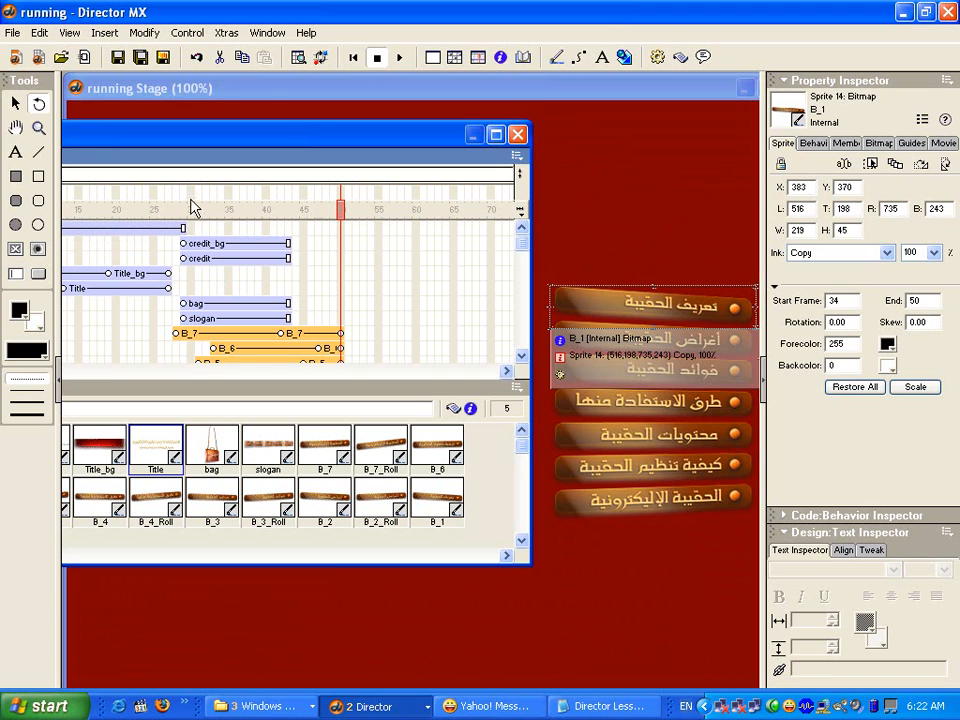
left_click_drag(184, 229, 340, 229)
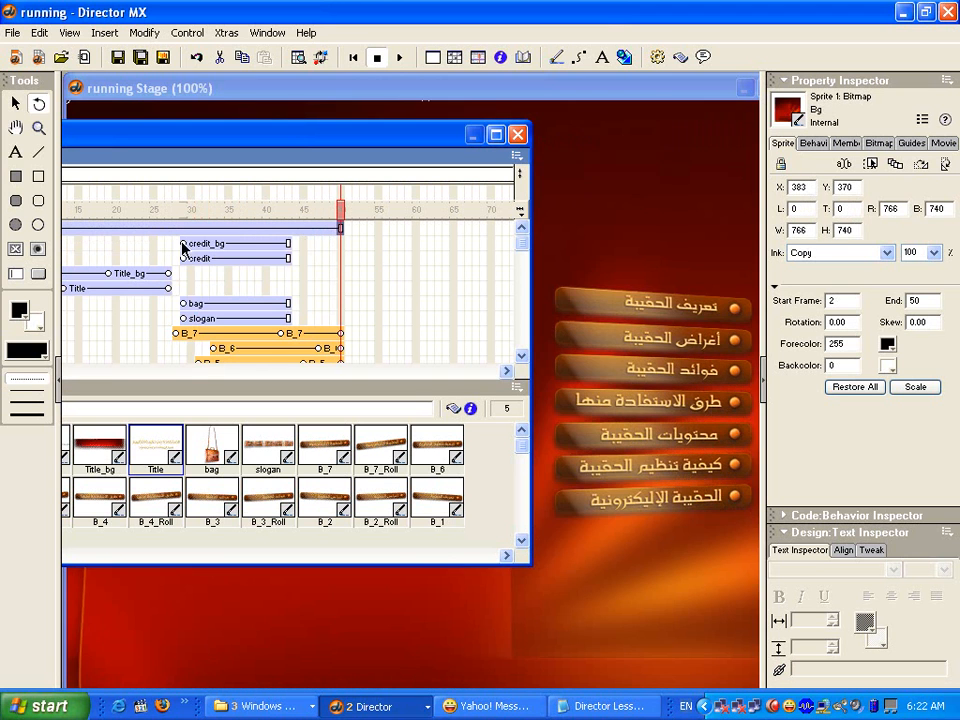
Bring the Score window fully into view and select the end keyframe of the Title_bg sprite at frame 27.
left_click(168, 276)
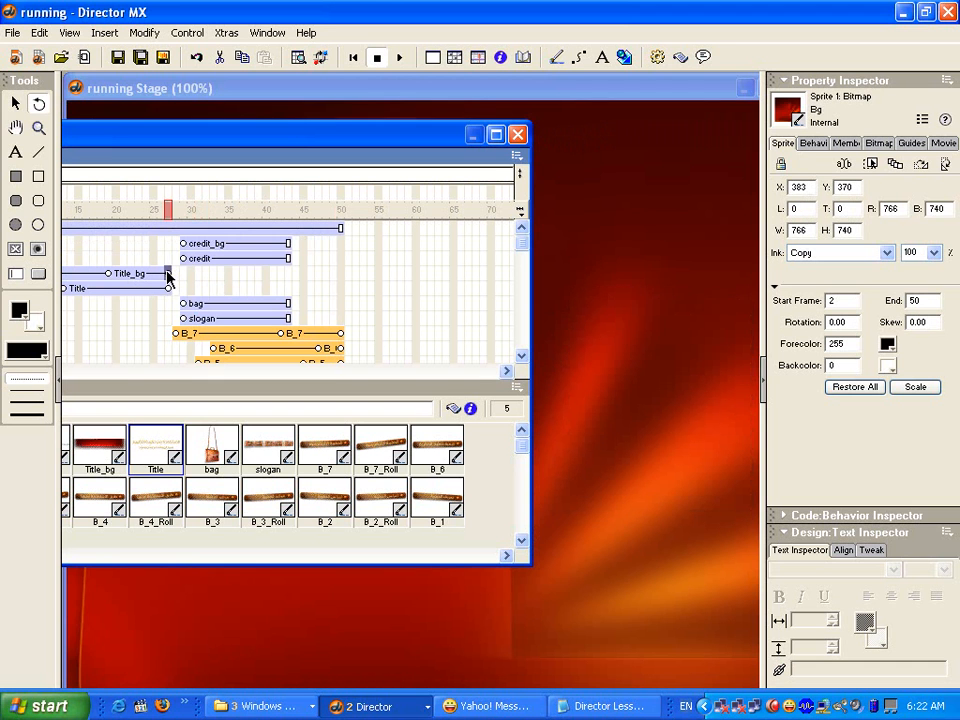
left_click_drag(168, 137, 331, 233)
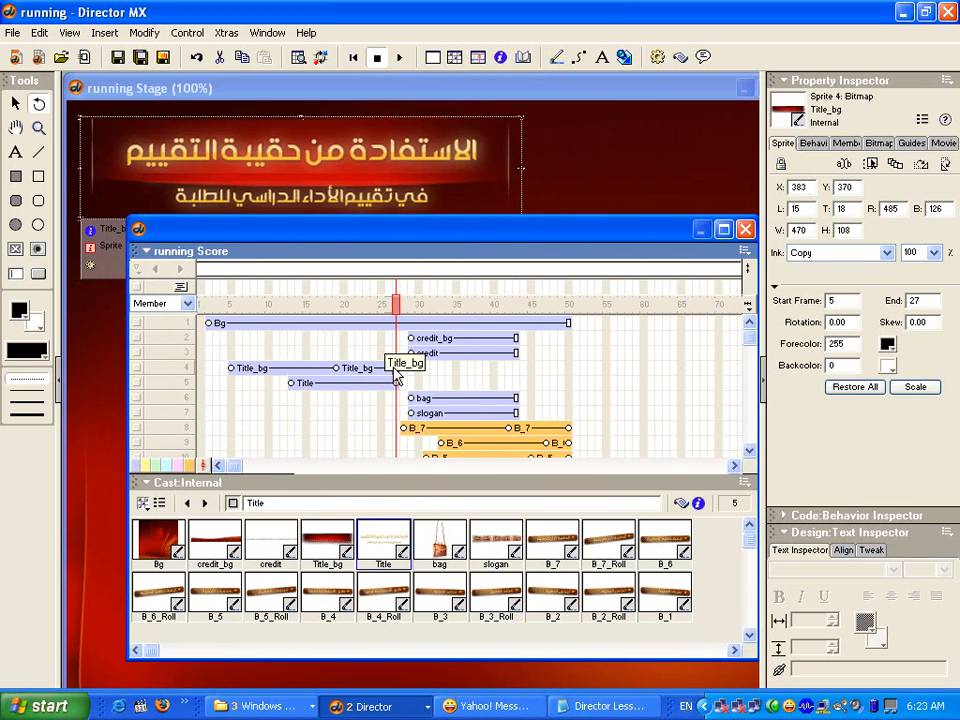
left_click(395, 369)
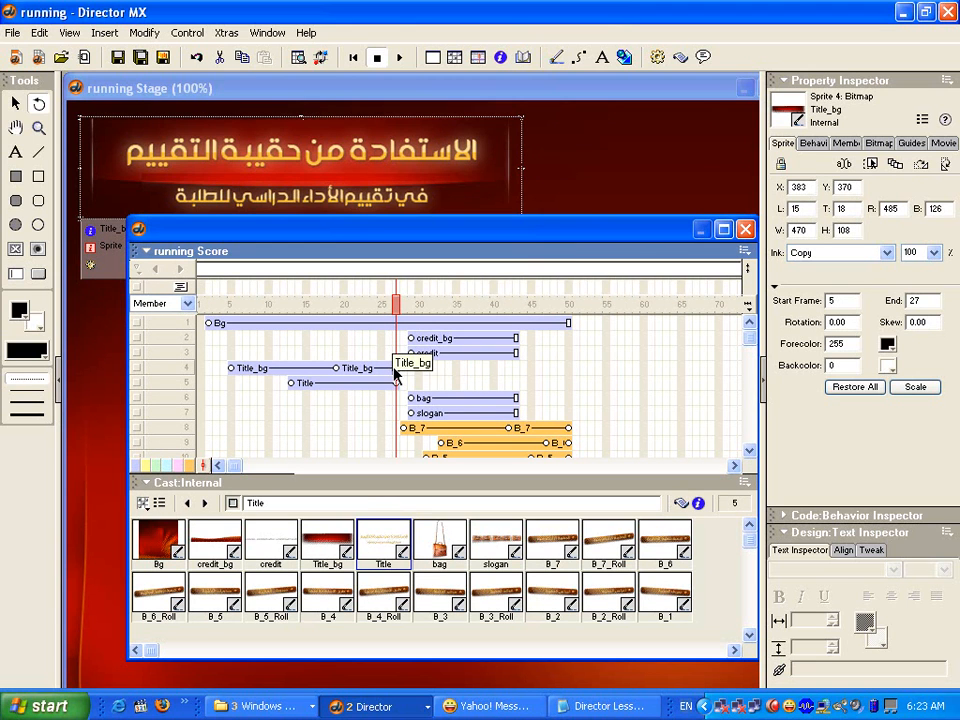
left_click_drag(432, 232, 417, 223)
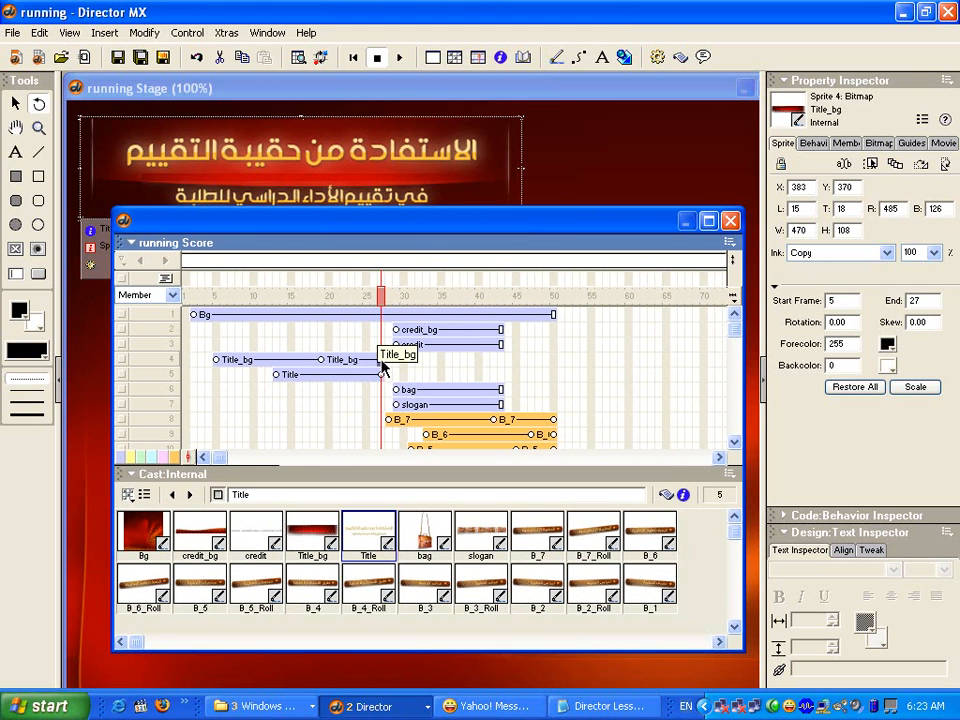
Try stretching the whole Title_bg sprite proportionally to frame 50, and undo the stretch.
left_click_drag(383, 368, 553, 366)
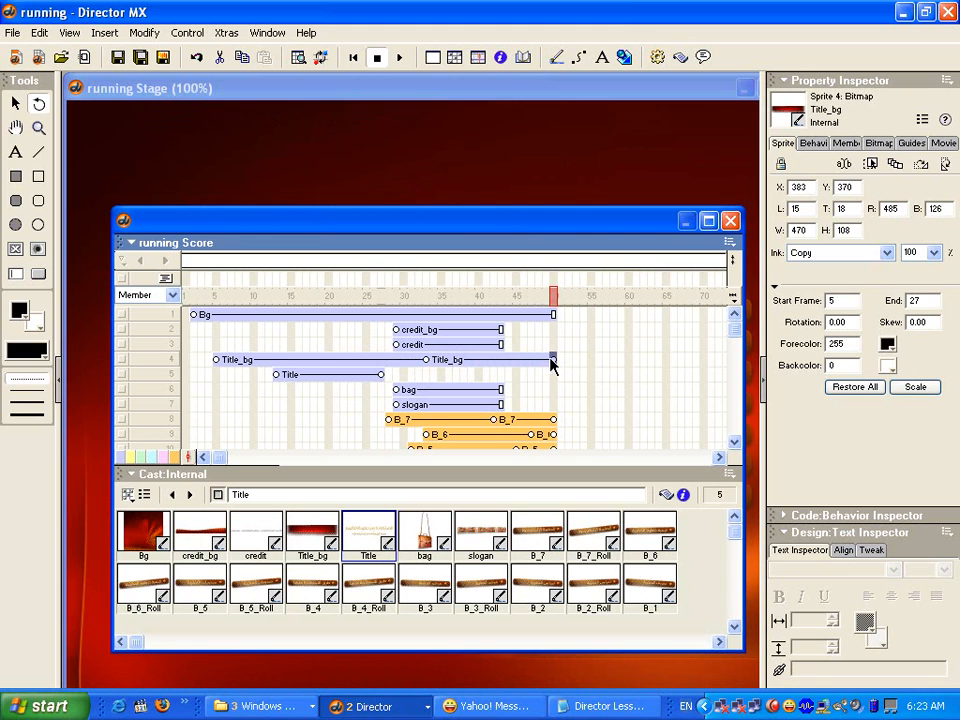
left_click_drag(553, 366, 553, 366)
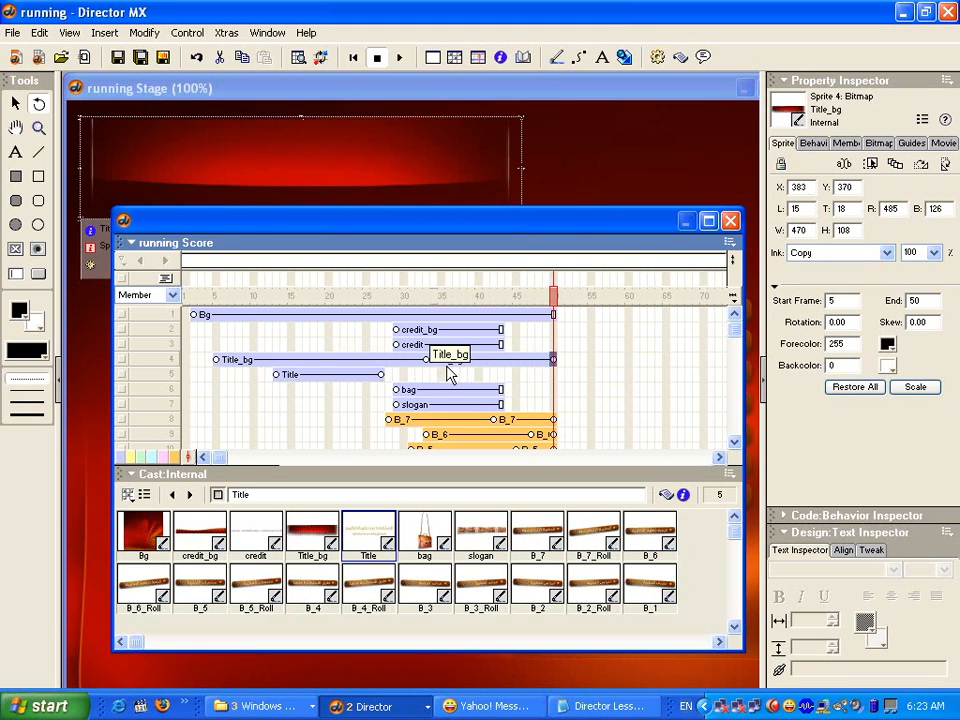
key("ctrl+z")
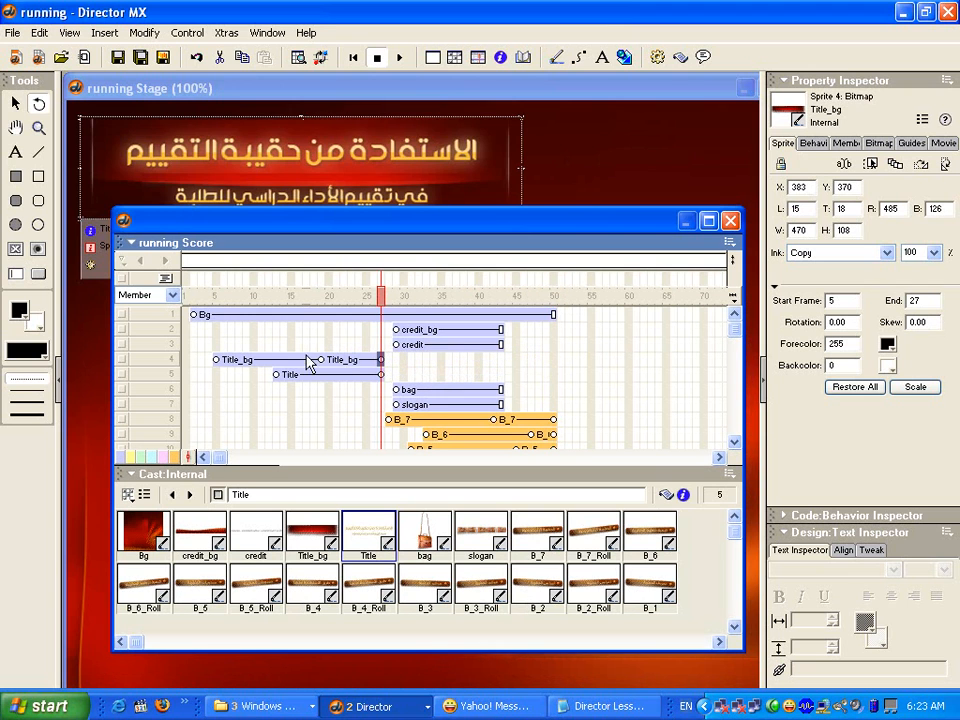
key("ctrl+y")
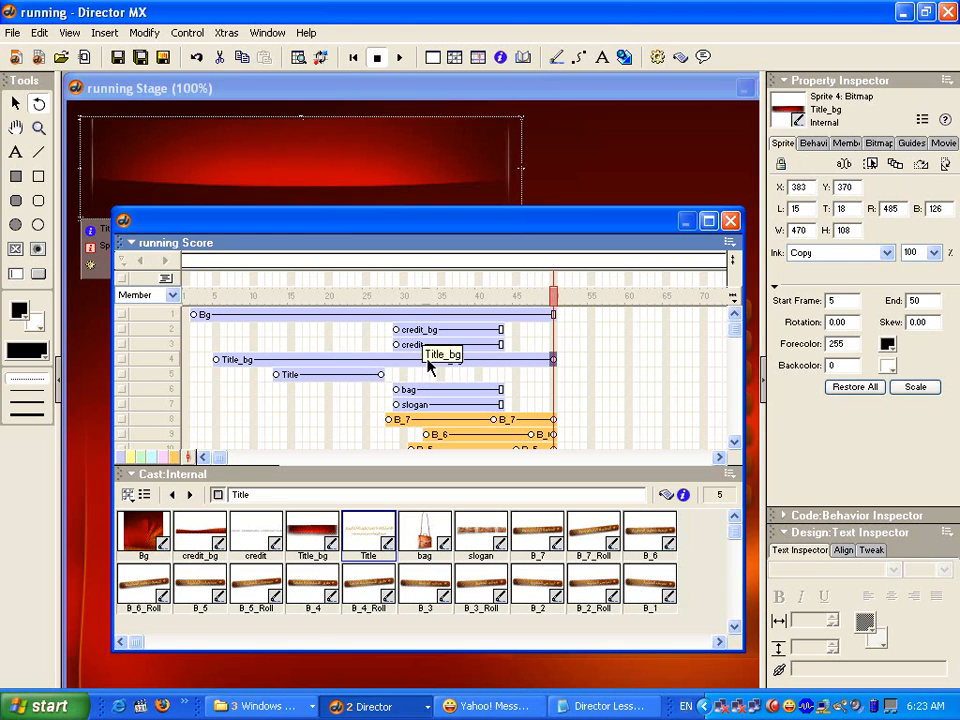
key("ctrl+z")
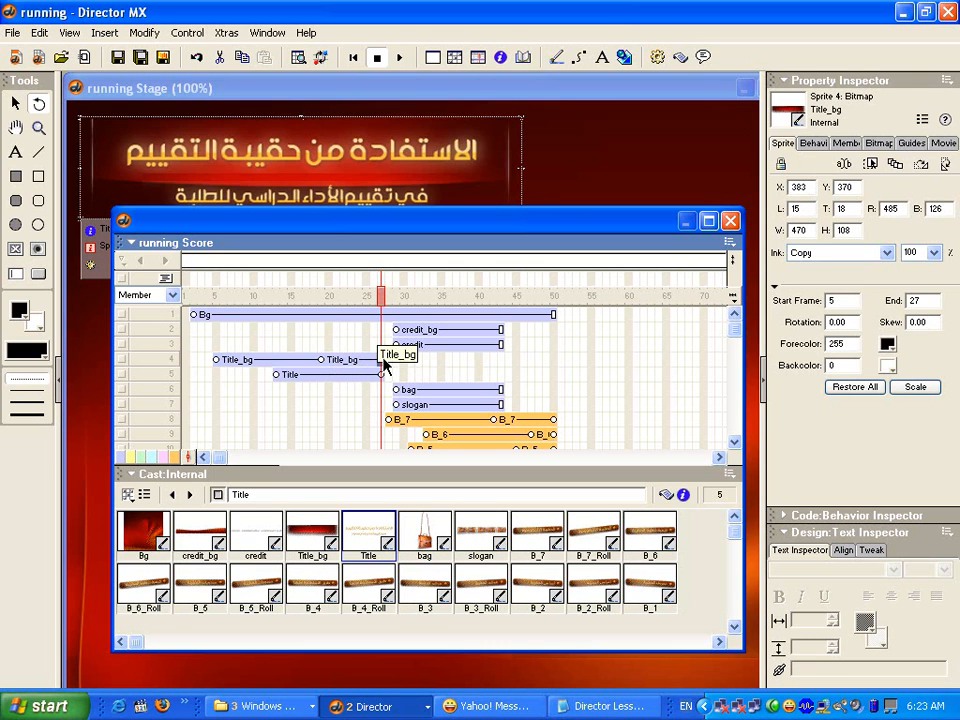
Extend the Title_bg and Title sprites to frame 50, keeping their existing keyframes at frames 19 and 27 in place.
left_click_drag(381, 360, 553, 362)
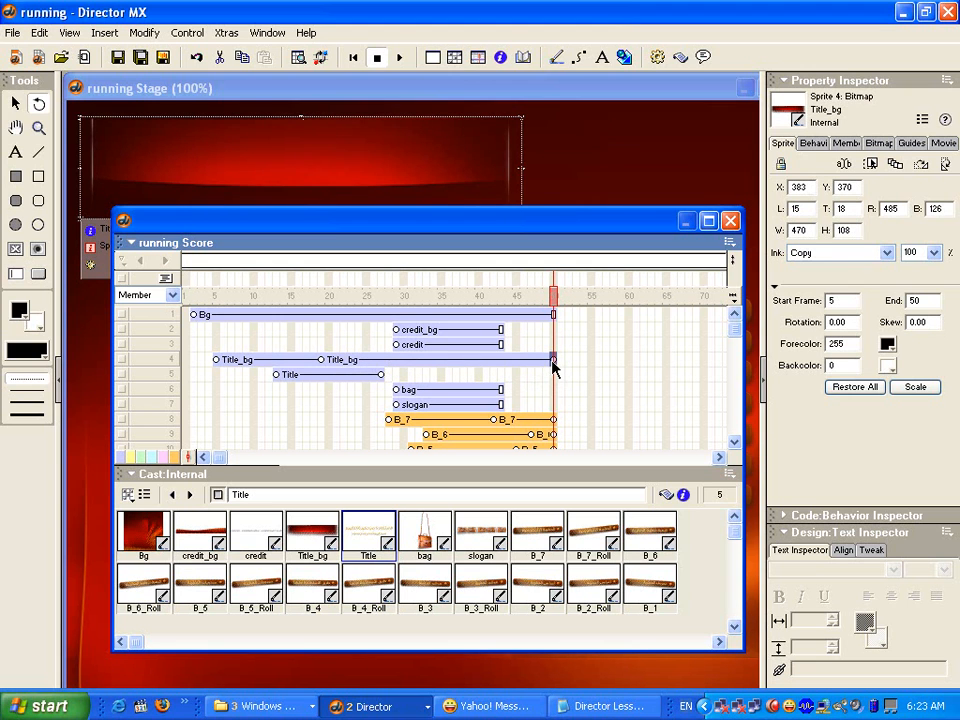
left_click(381, 376)
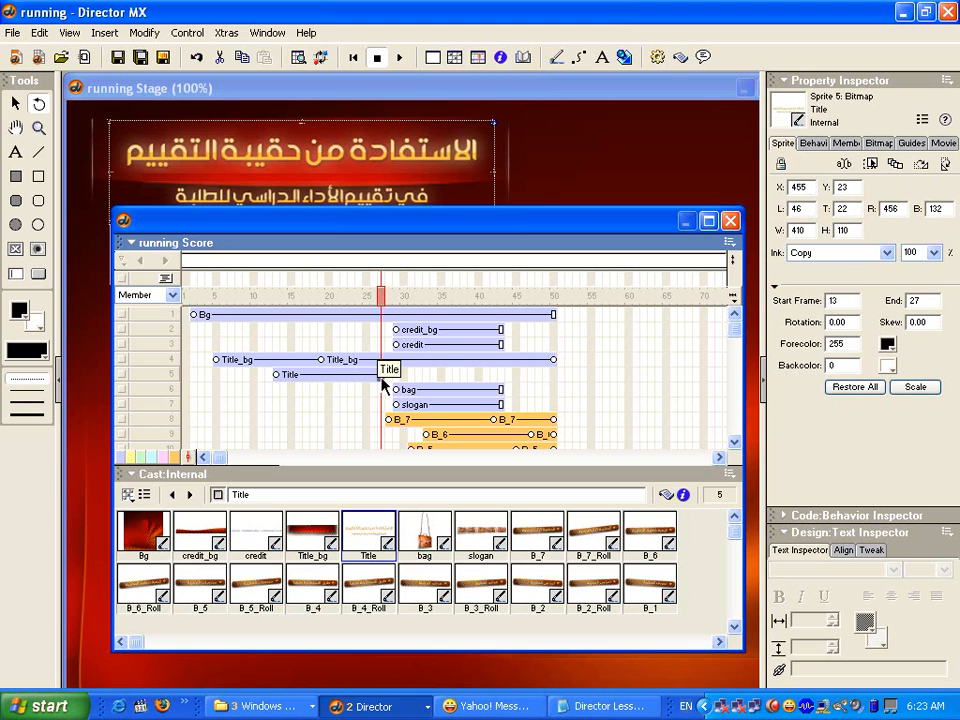
left_click_drag(381, 376, 552, 380)
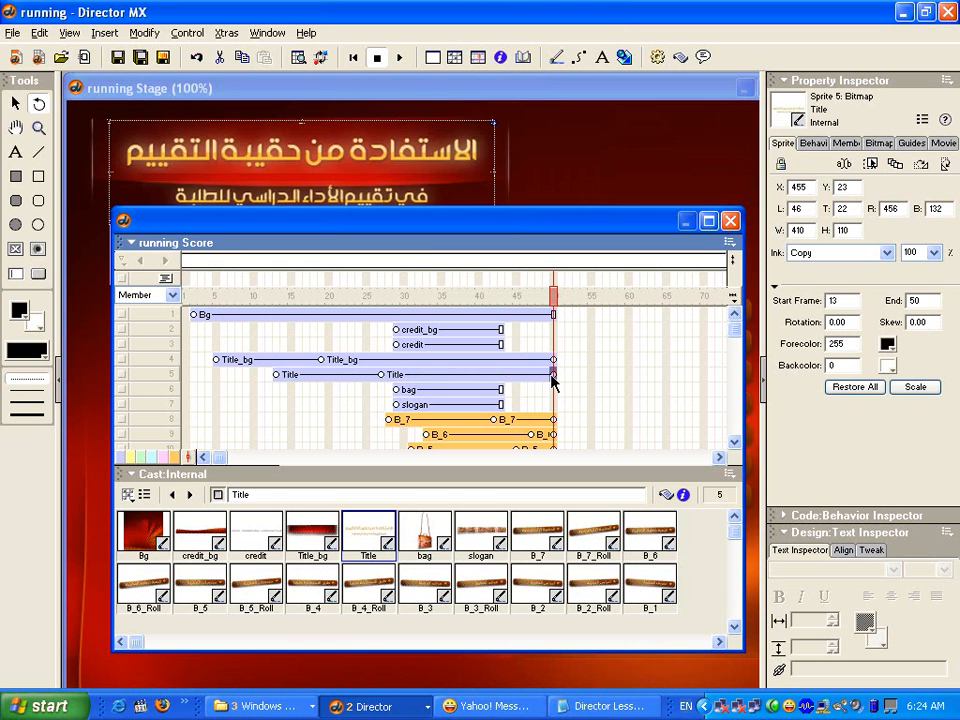
Move the Score window off the stage's upper area, rewind the movie and play it to check the animation.
left_click_drag(422, 229, 245, 291)
left_click(352, 58)
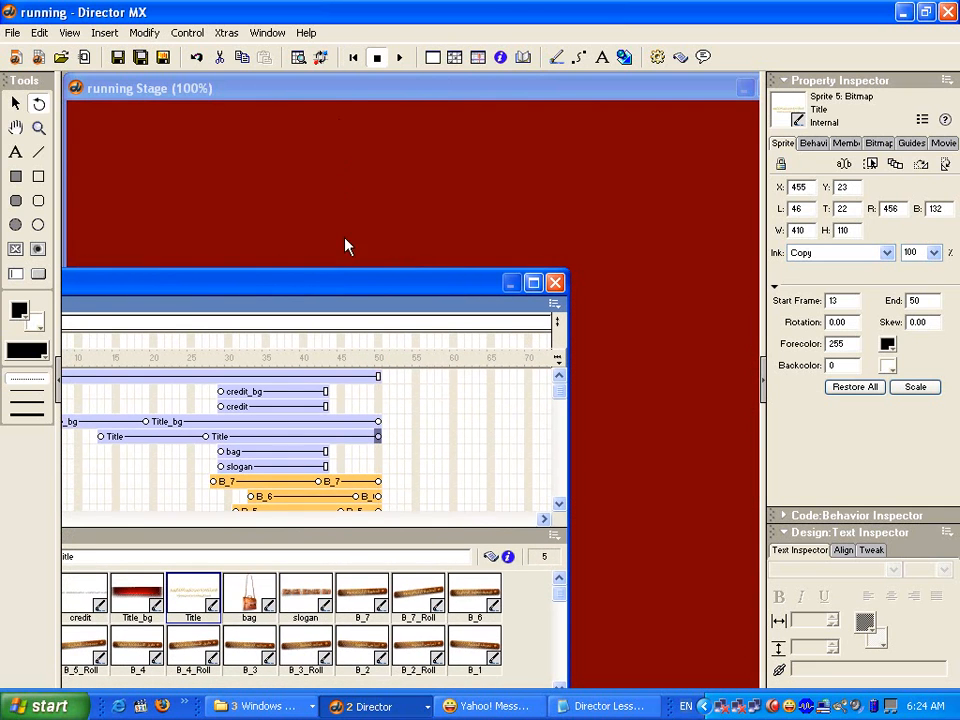
left_click(400, 58)
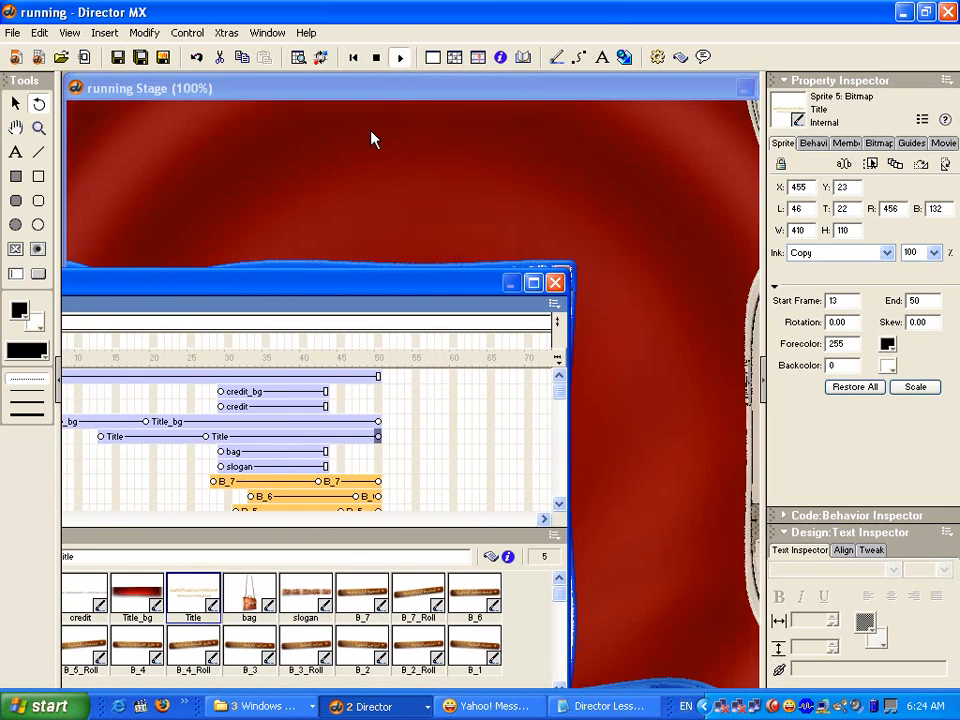